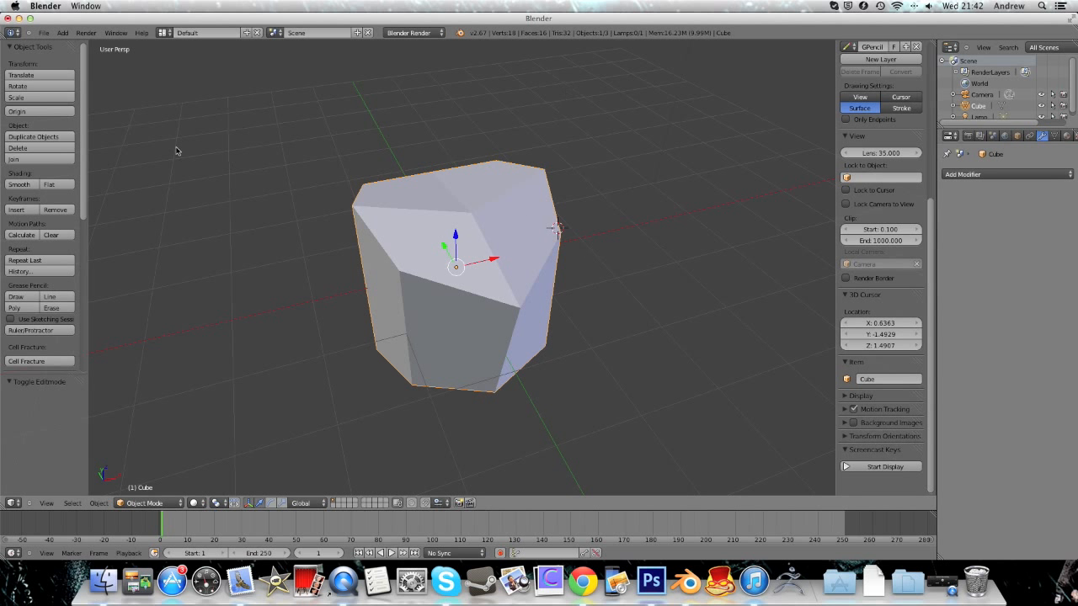
Add a Bevel modifier to the faceted cube and inspect the bevelled edges from several sides
left_click(1016, 174)
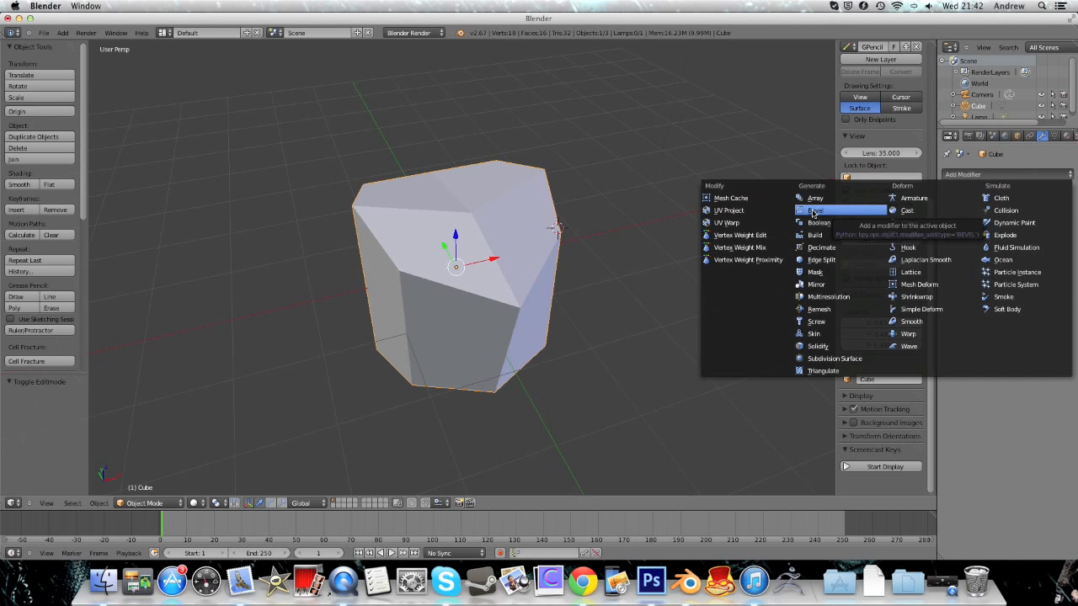
mouse_move(487, 235)
middle_mouse_down()
mouse_move(584, 183)
mouse_move(466, 291)
mouse_move(393, 258)
middle_mouse_up()
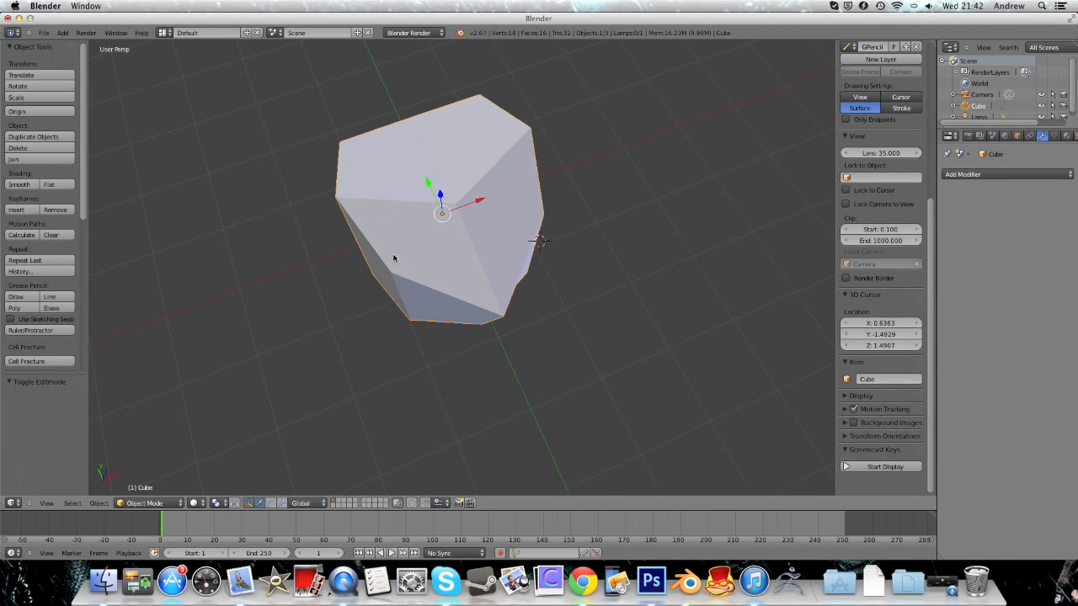
left_click(1006, 175)
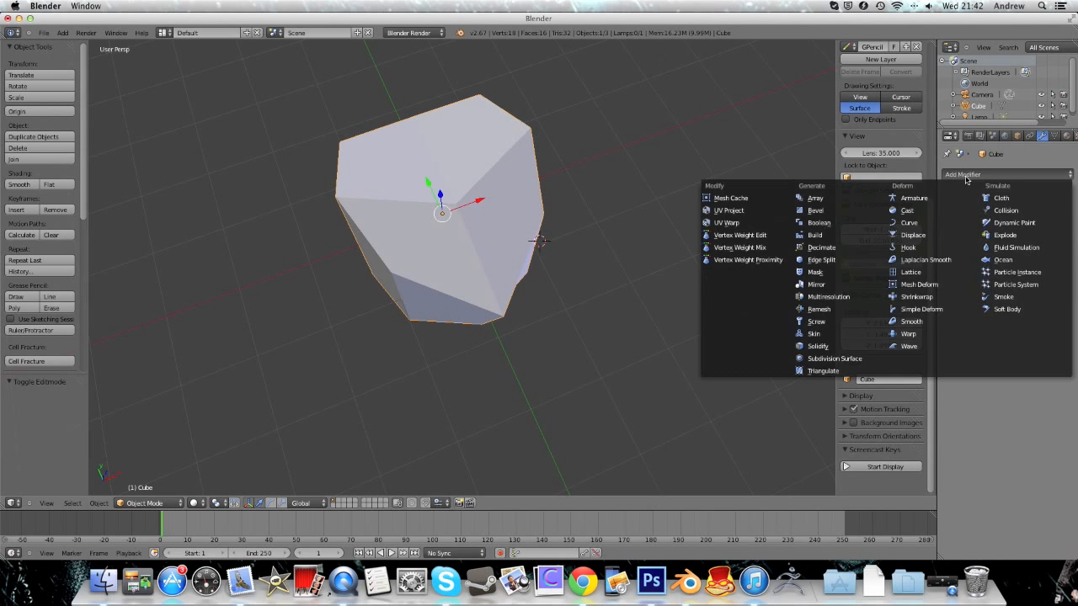
left_click(846, 211)
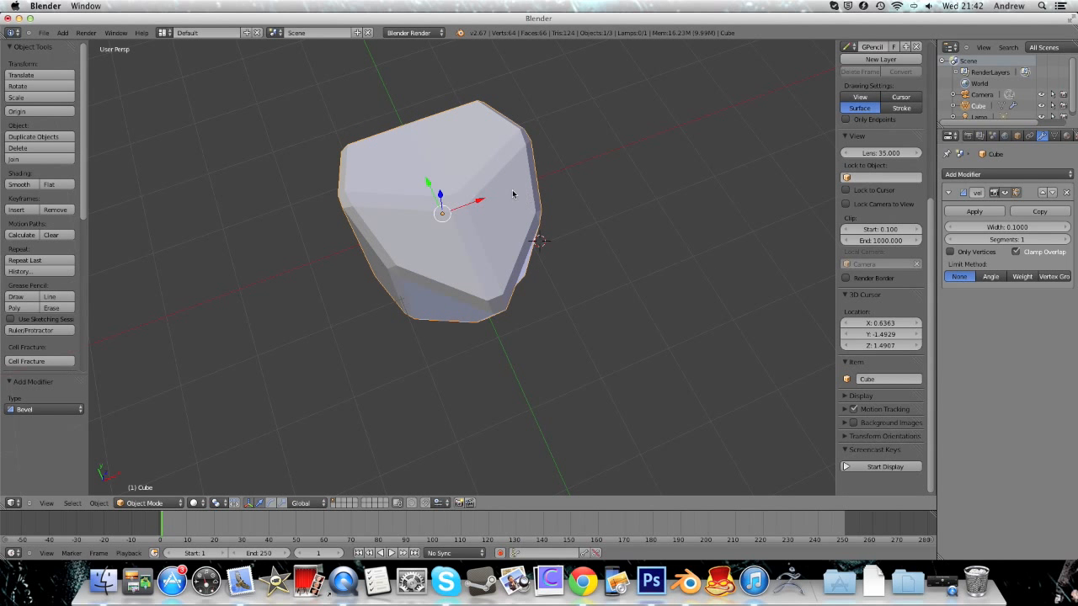
middle_click_drag(510, 244, 559, 223)
middle_click_drag(655, 342, 532, 286)
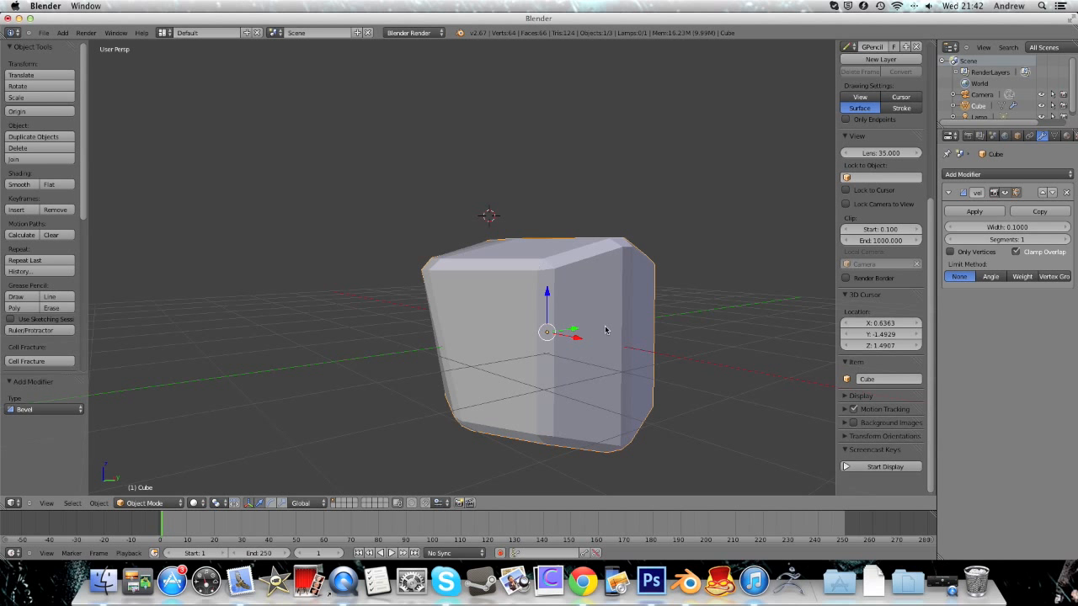
middle_click_drag(565, 312, 445, 238)
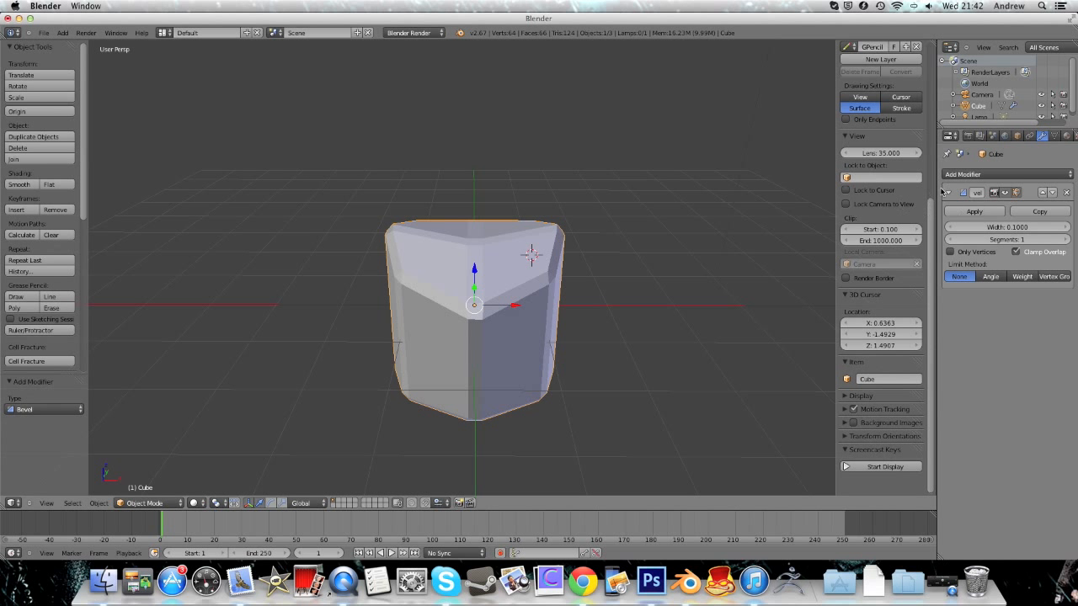
Apply smooth shading to the cube and compare it with the Bevel modifier hidden and shown in the viewport
left_click(19, 184)
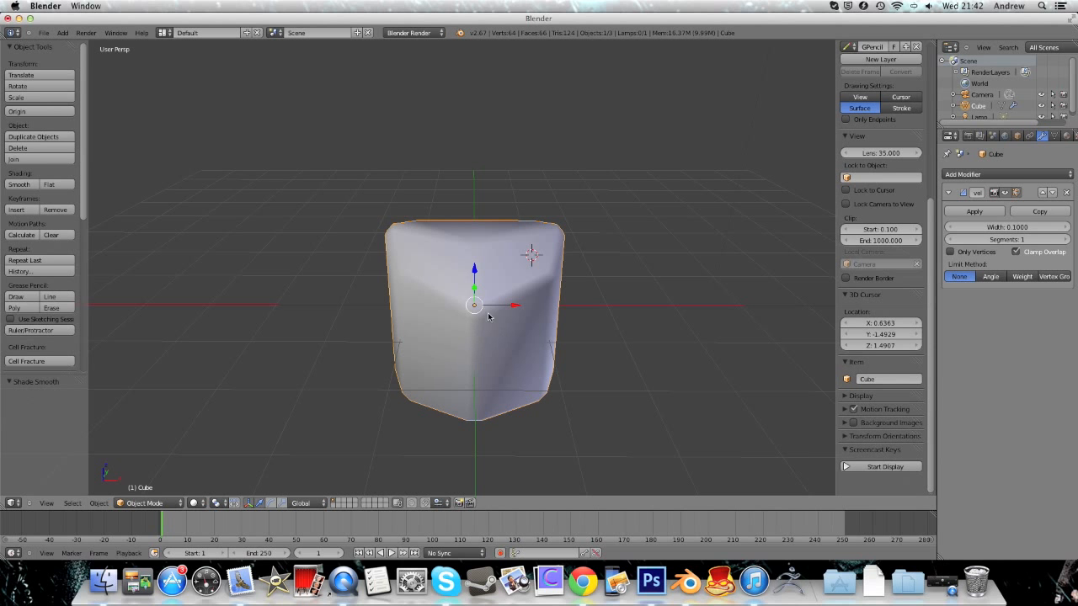
left_click(1004, 193)
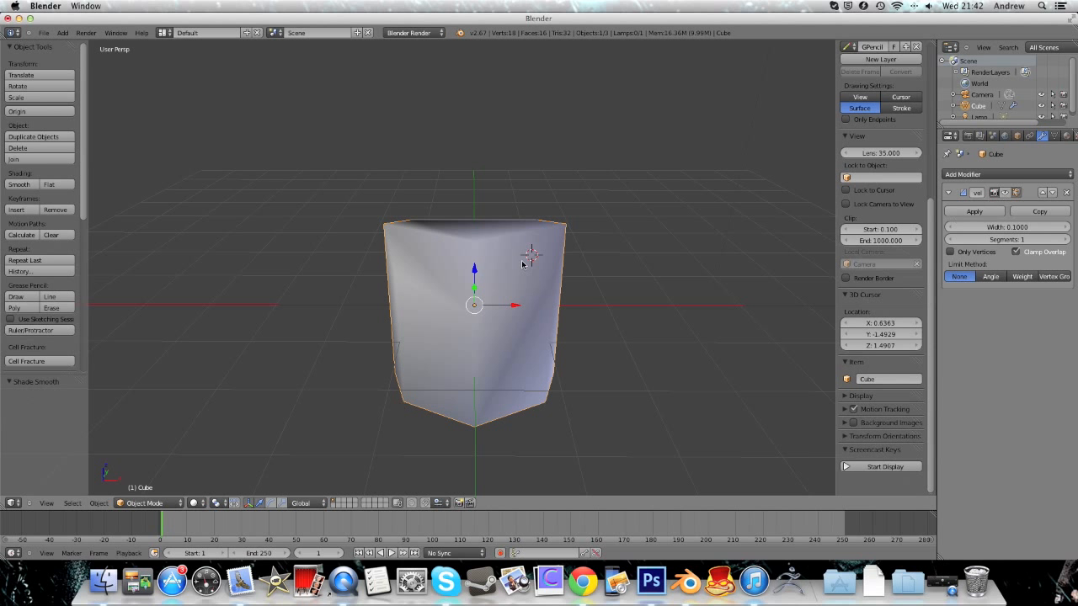
middle_click_drag(507, 258, 592, 211)
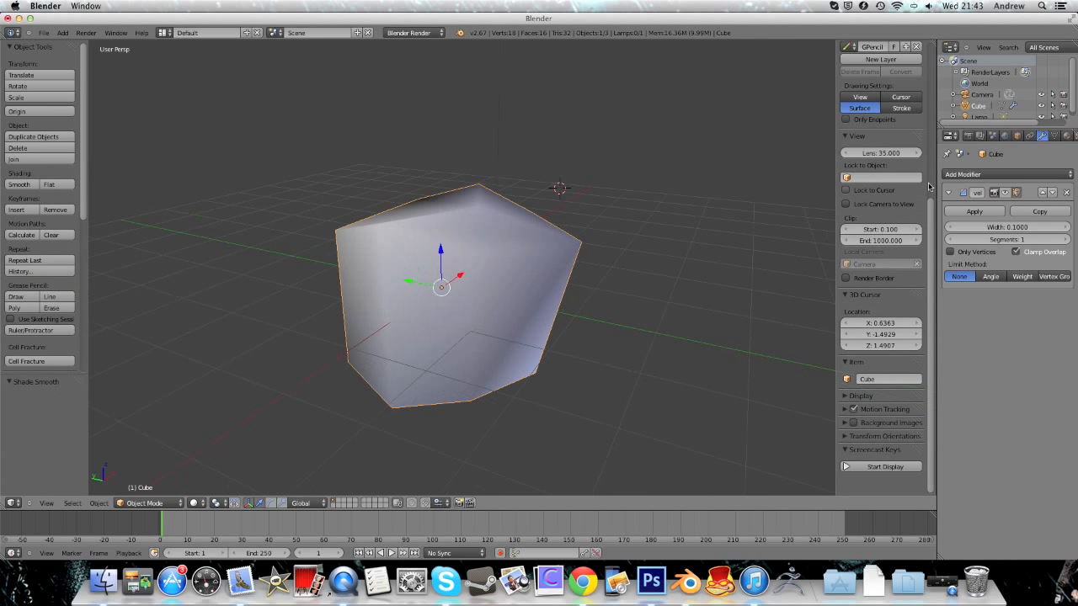
left_click(1005, 191)
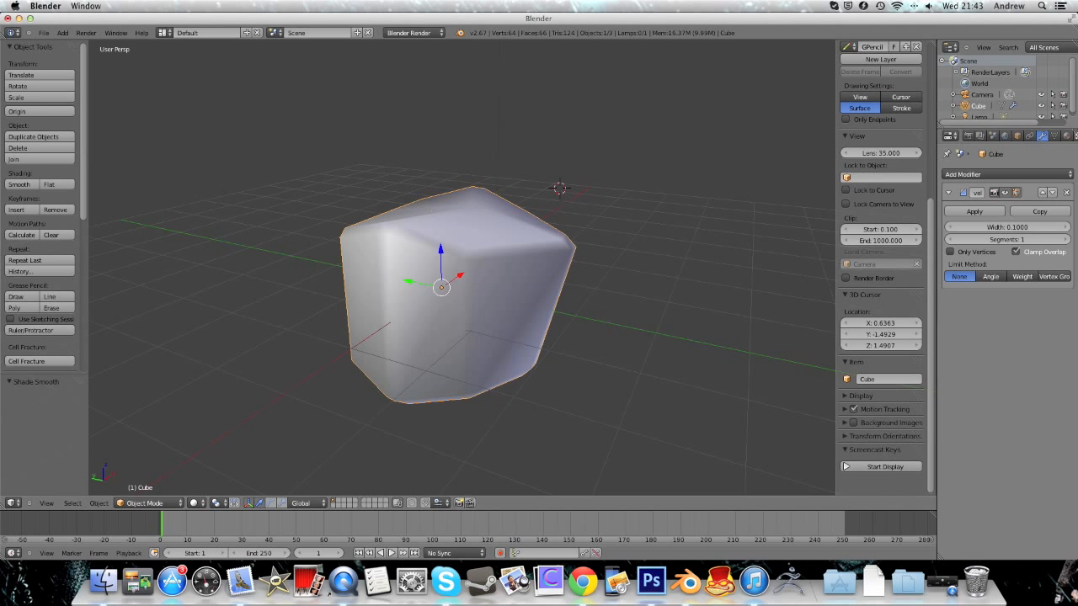
Remove the Bevel modifier and set the cube back to flat shading
left_click(1066, 192)
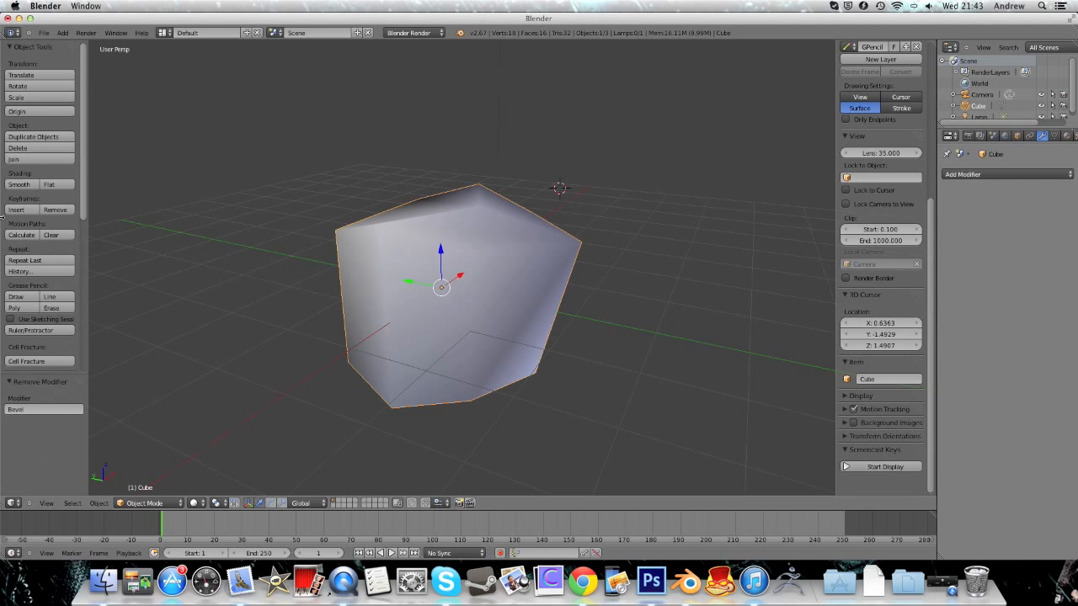
left_click(61, 184)
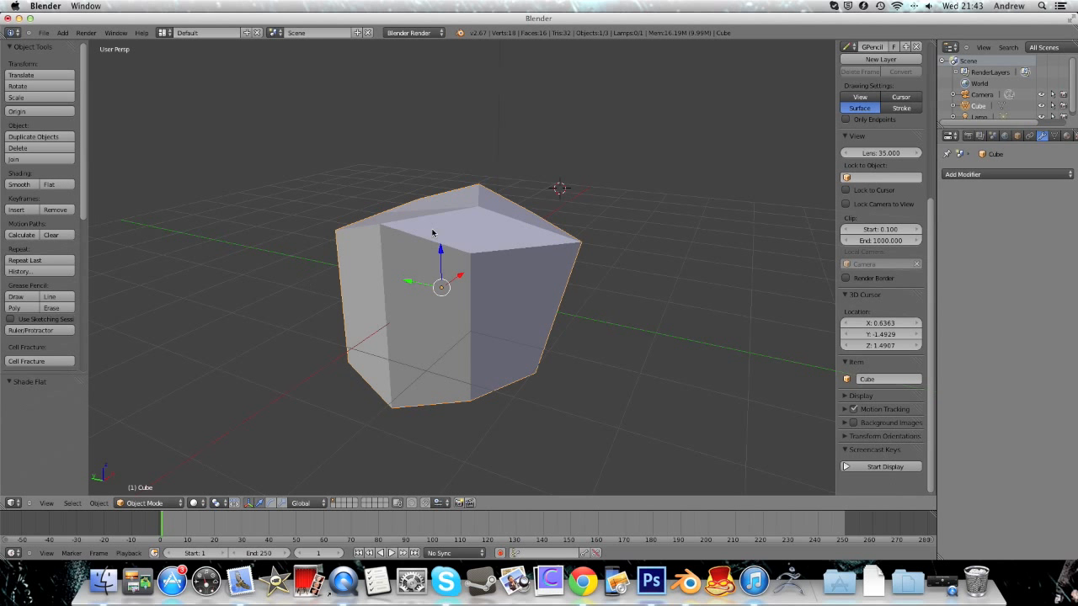
Switch the cube to Edit Mode and select both vertices of the front edge between the top and side faces
left_click(157, 502)
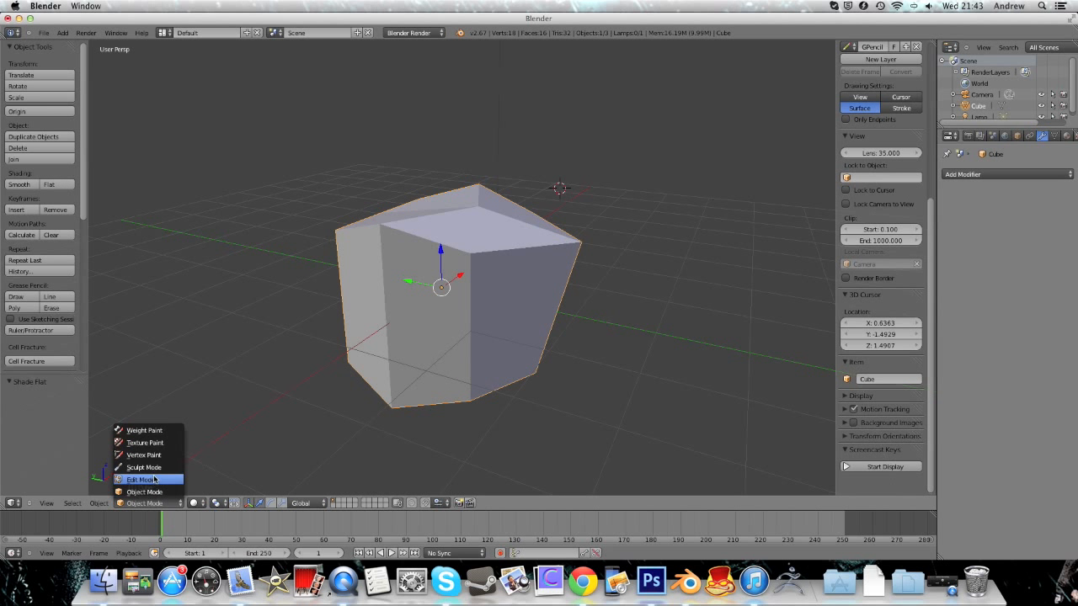
left_click(154, 479)
middle_click_drag(560, 265, 488, 280)
right_click(415, 302)
middle_click_drag(414, 302, 466, 337)
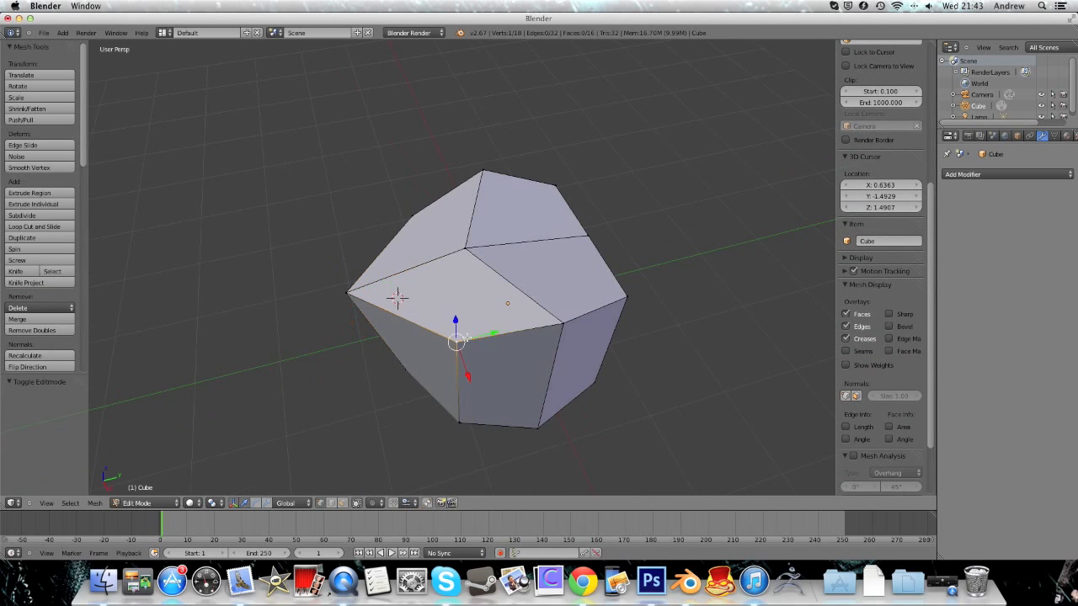
right_click(557, 322, "shift")
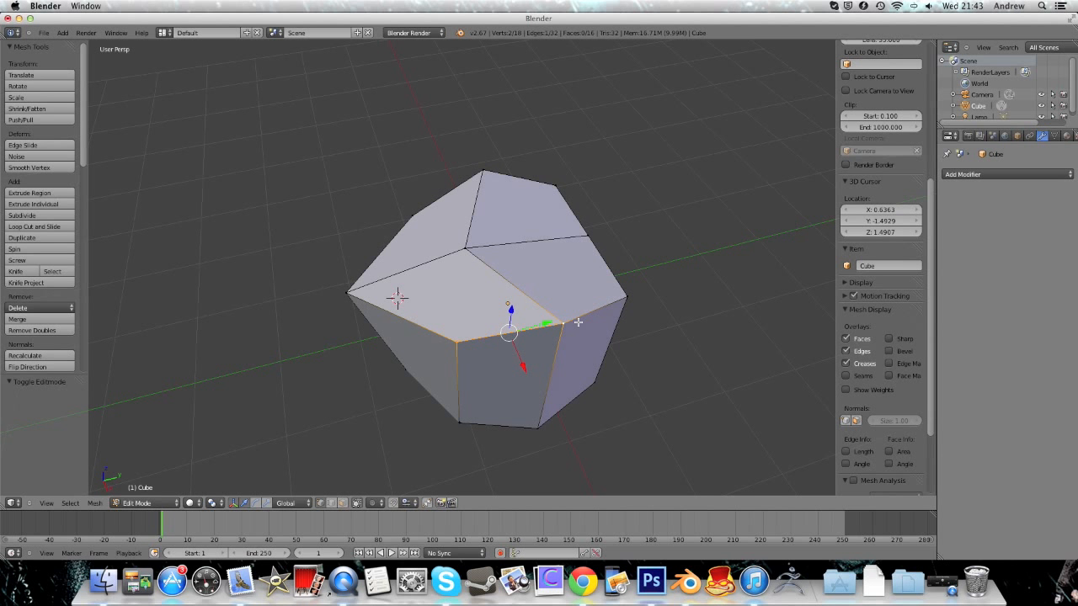
Try bevelling the selected edge with an offset of about 0.261 and one segment, and undo it
key("ctrl+b")
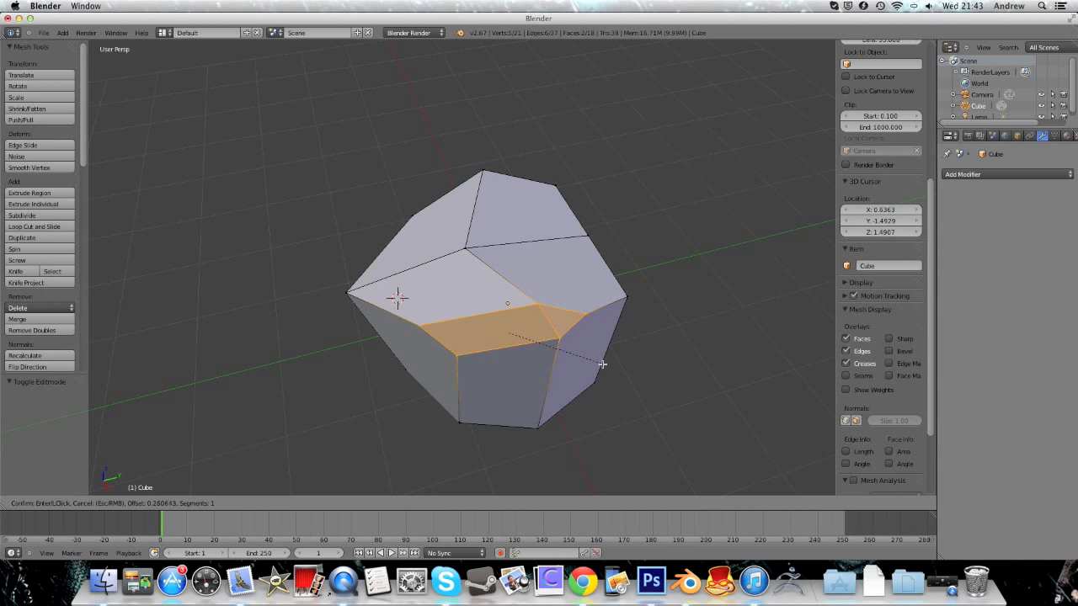
left_click(601, 364)
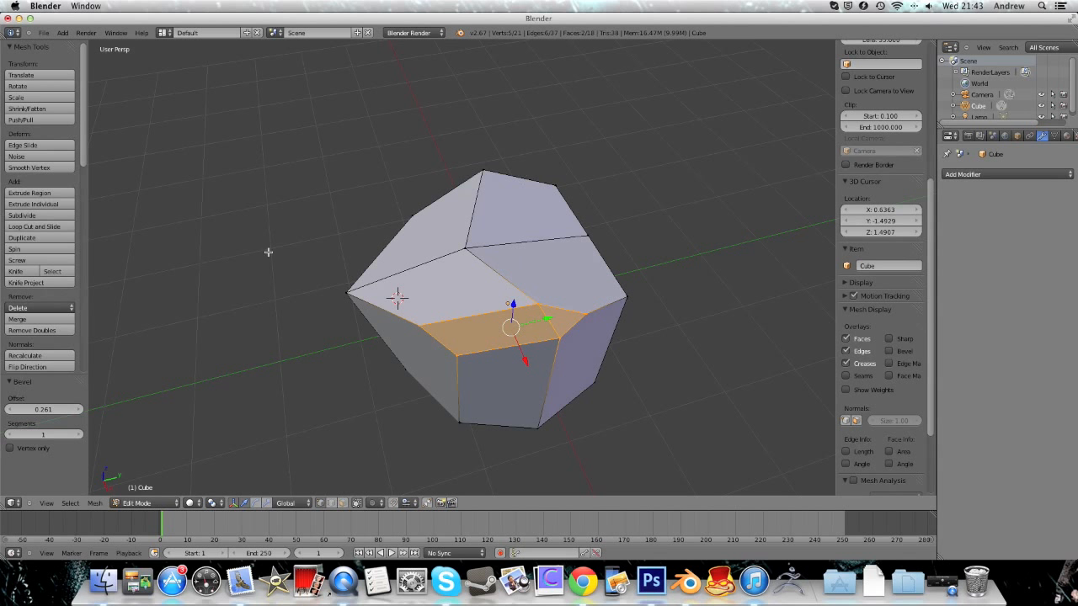
key("ctrl+z")
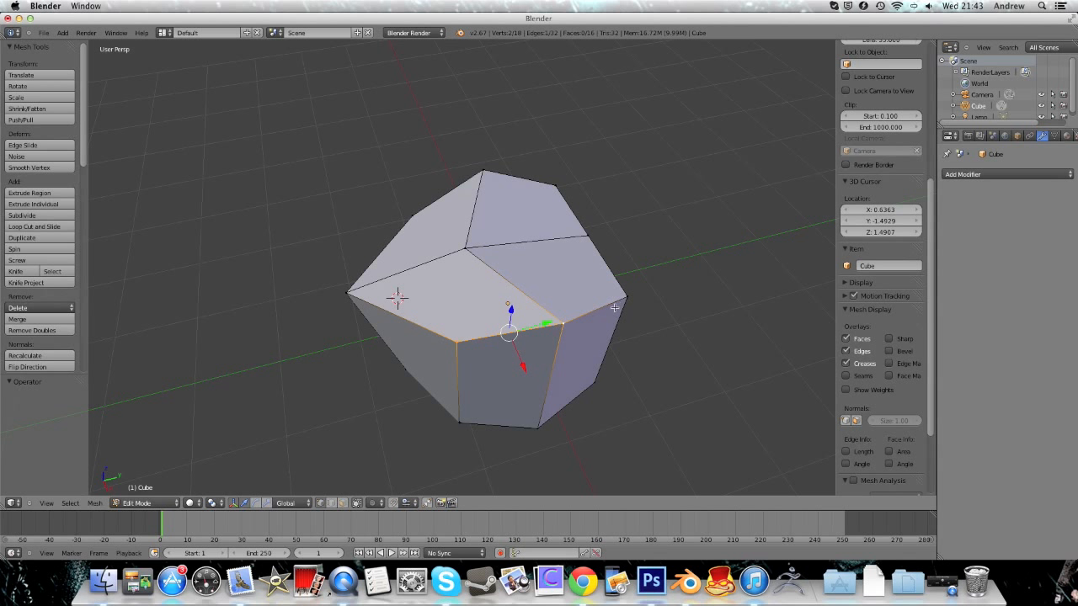
Search the available commands for Bevel and close the search without running it
key("space")
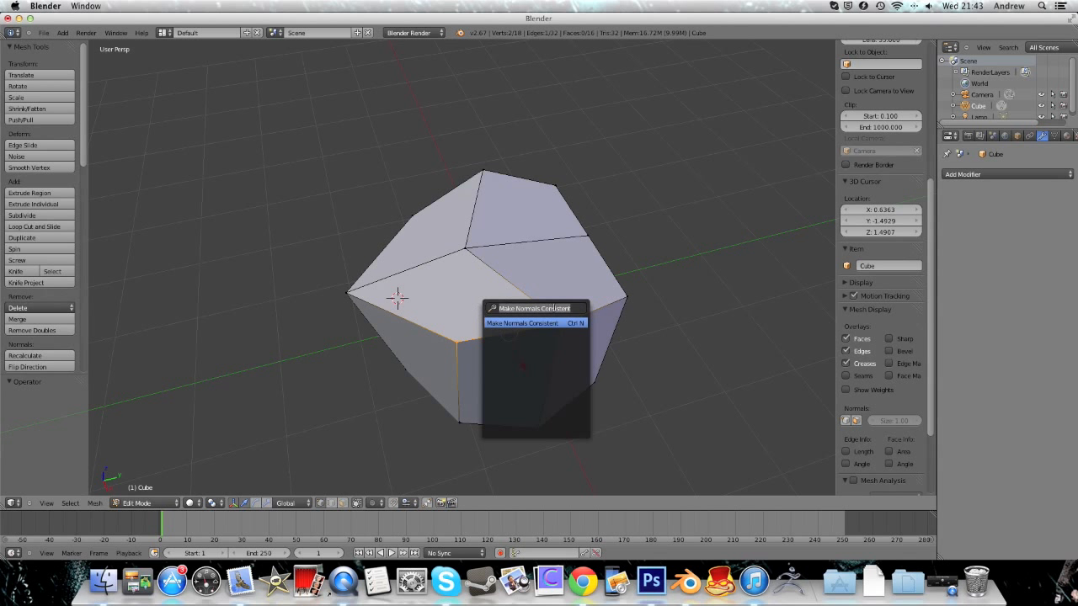
type("bevel")
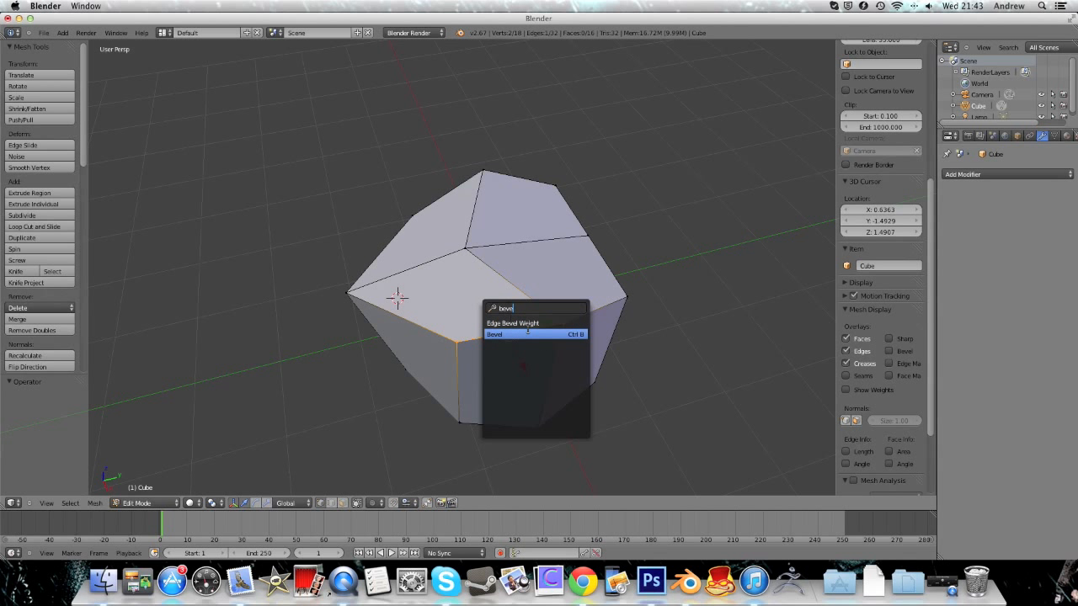
key("Escape")
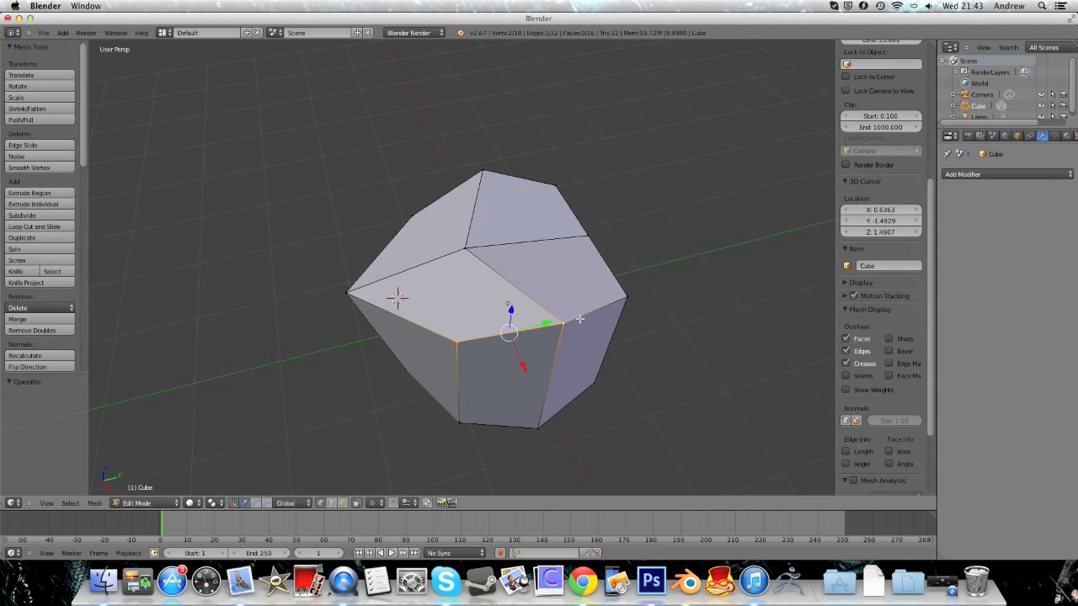
Bevel the upper front edge between its two corner vertices with an offset of about 0.277 and one segment
right_click(354, 290, "shift")
middle_click_drag(387, 303, 453, 323)
middle_click_drag(517, 307, 442, 310)
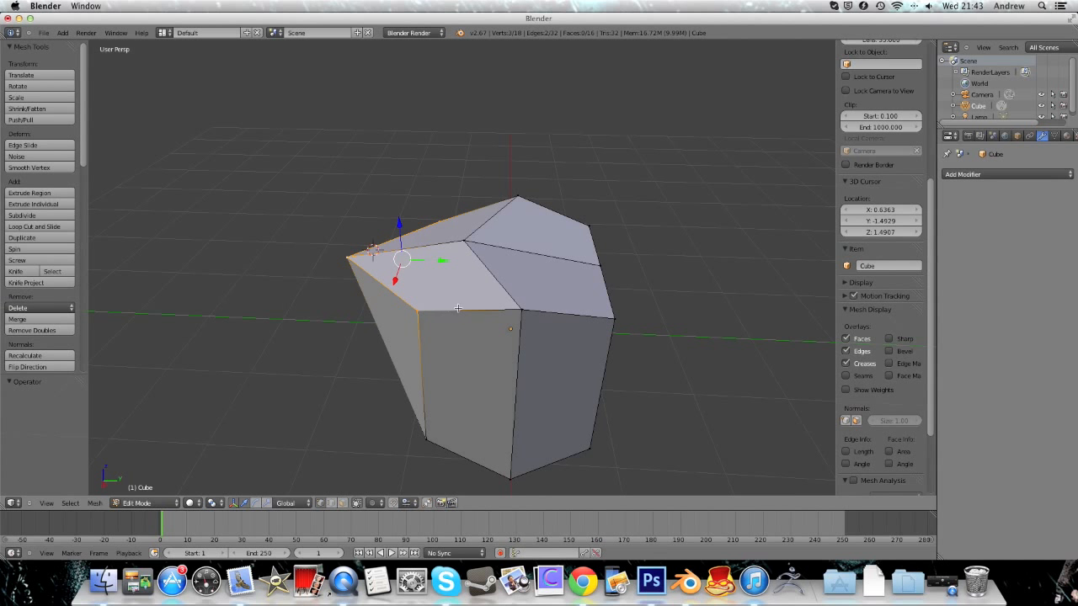
right_click(453, 312)
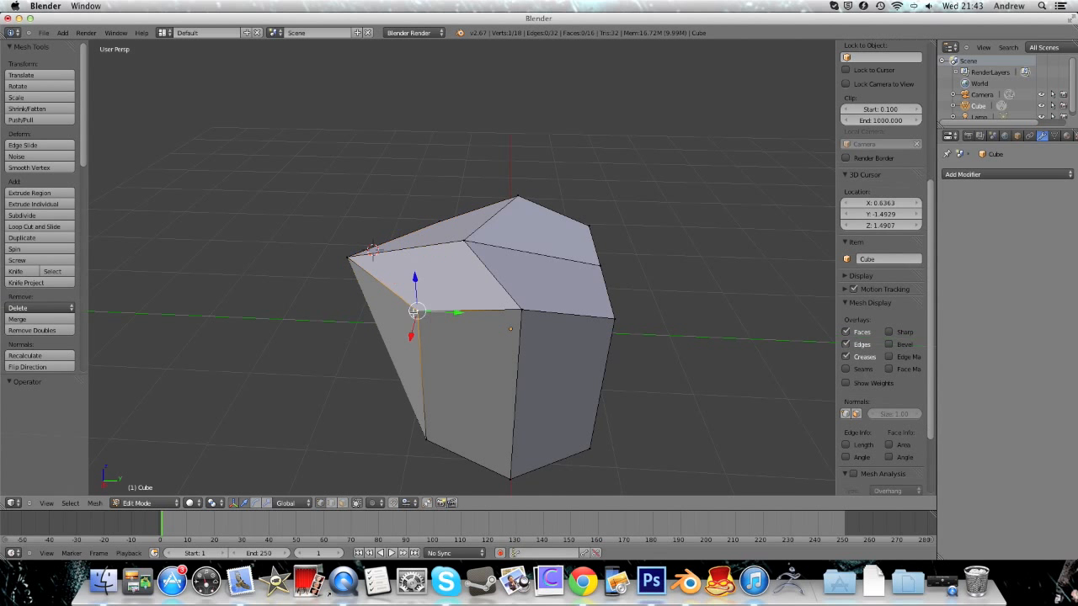
right_click(518, 312, "shift")
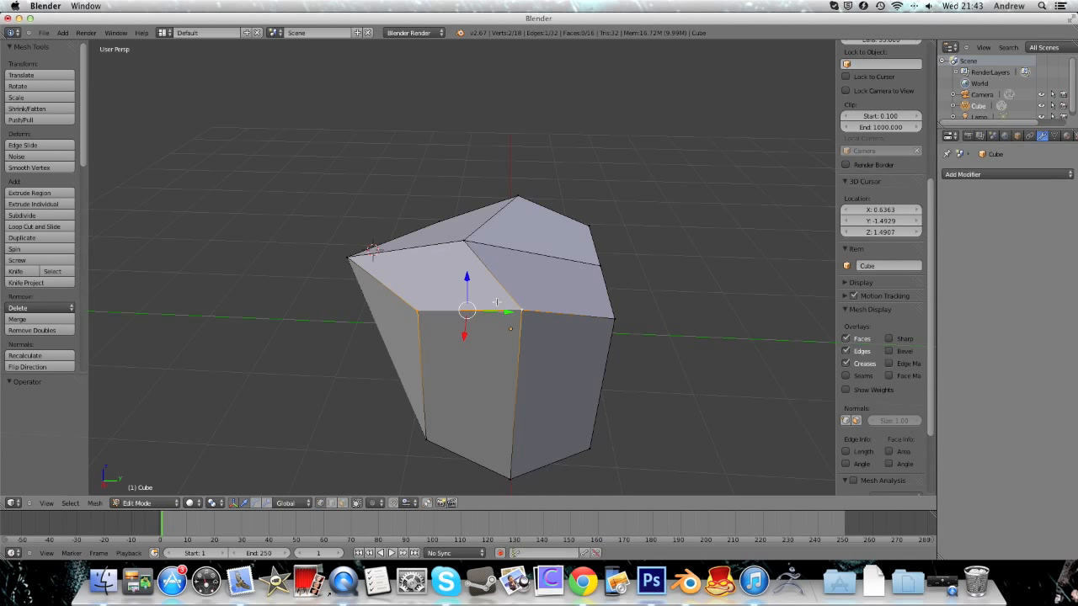
key("ctrl+b")
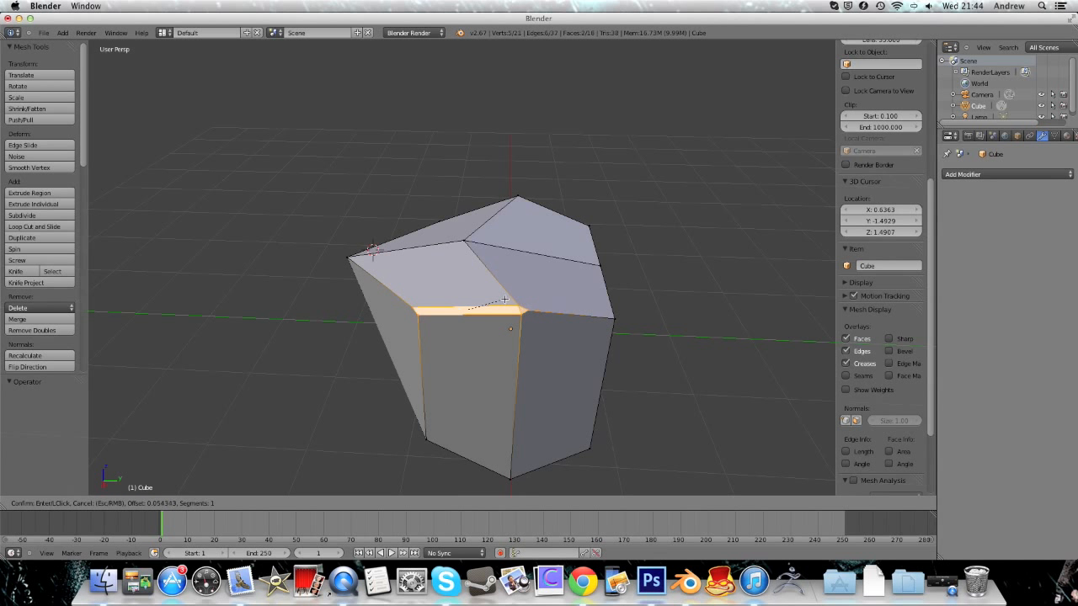
left_click(528, 314)
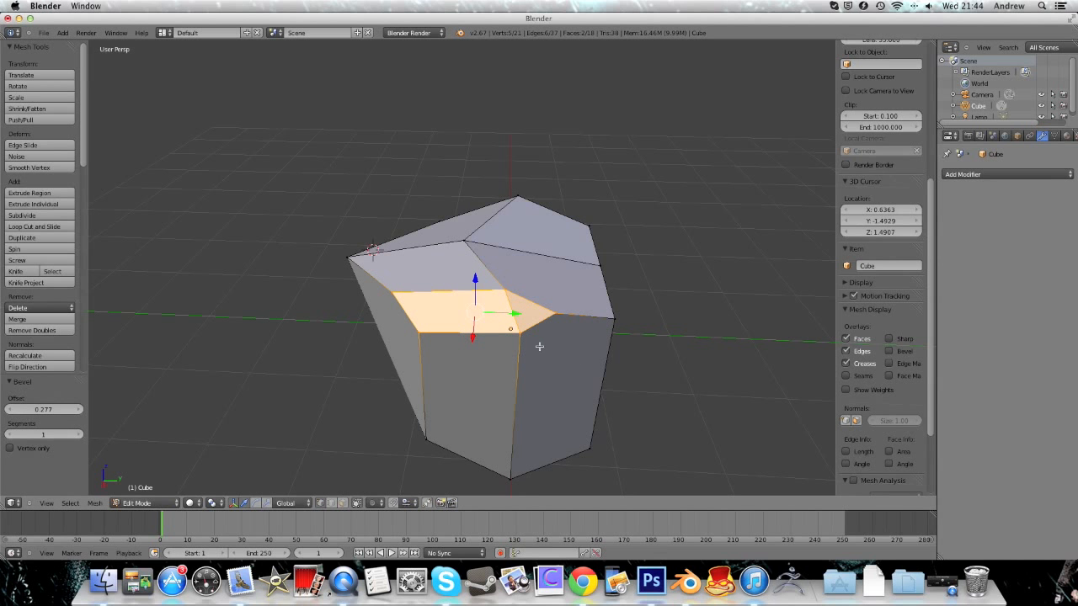
Shift the vertices of the bevel's inner edge sideways and lower its outer vertex by about 0.345 along Z
middle_click_drag(544, 346, 454, 347)
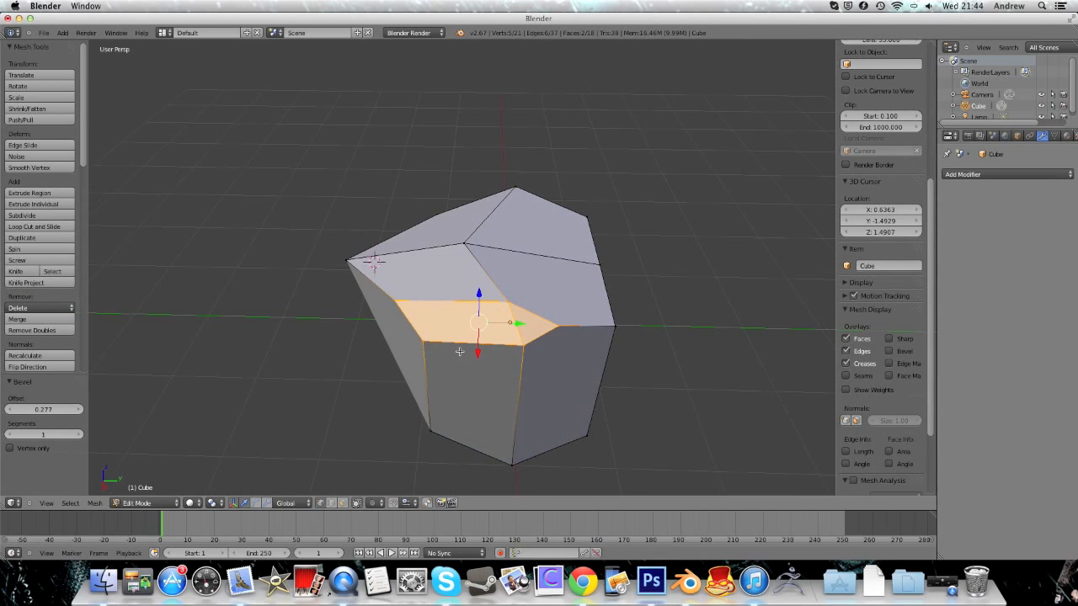
middle_click_drag(435, 310, 462, 300)
right_click(420, 301)
right_click(538, 279, "shift")
middle_click_drag(471, 343, 476, 333)
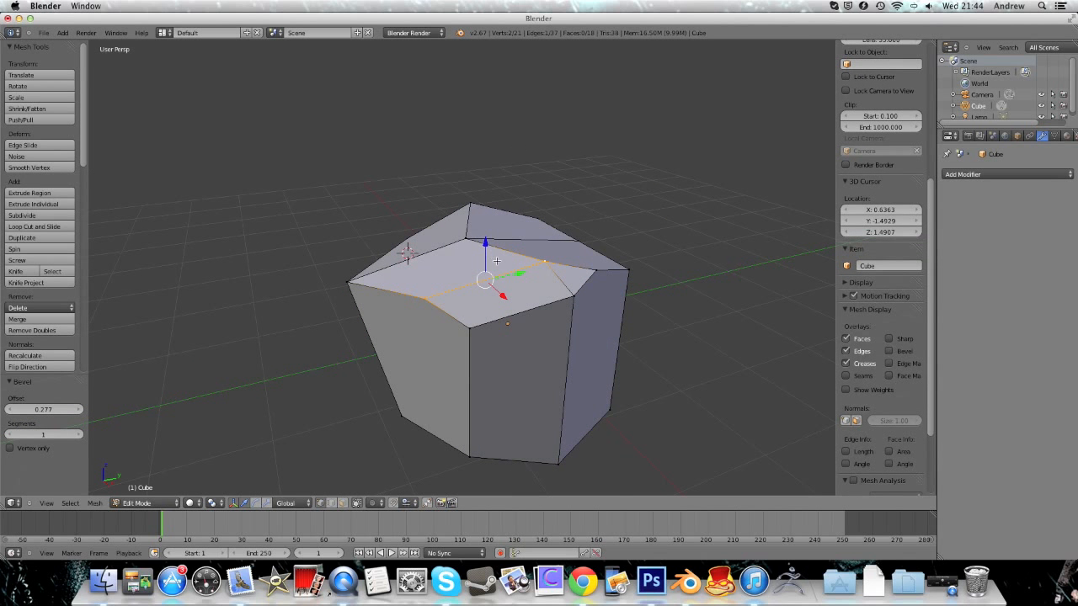
left_click_drag(517, 273, 458, 300)
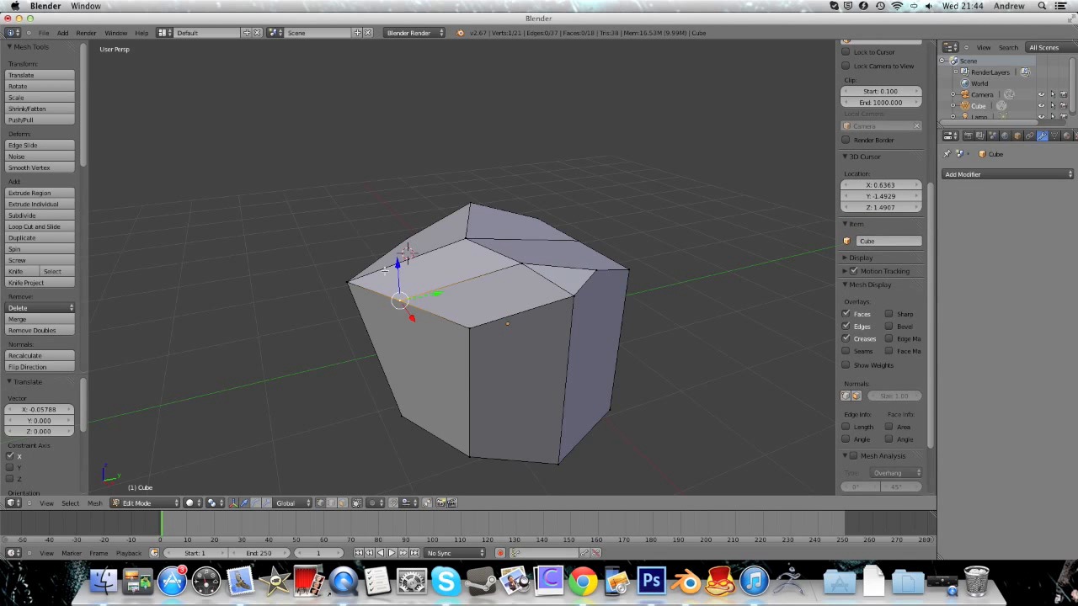
left_click_drag(397, 270, 400, 299)
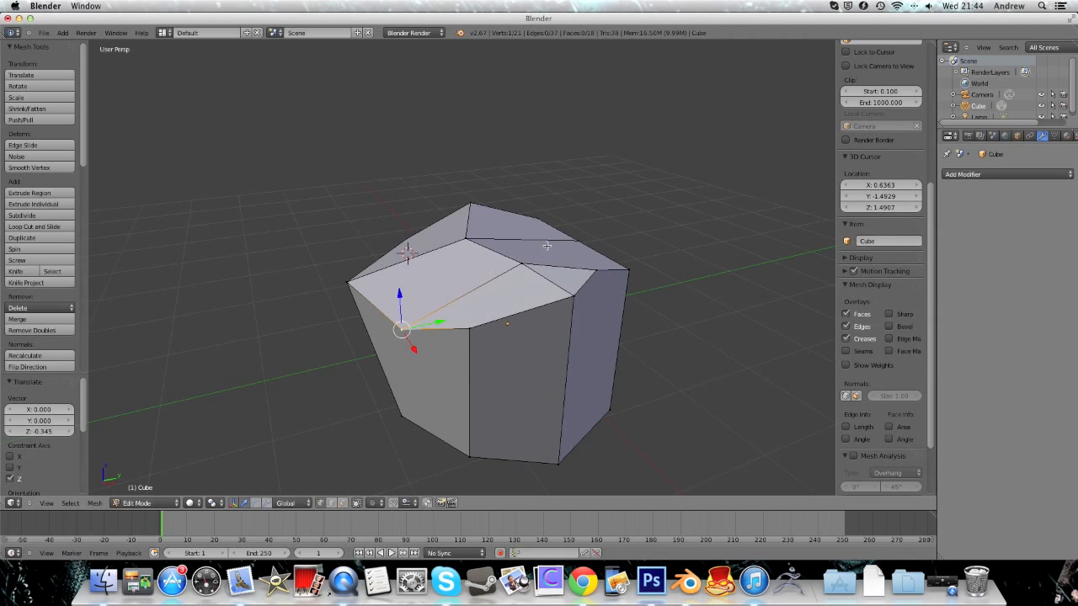
Move the front corner vertex beside the lowered one about 0.268 along the X axis
middle_click_drag(448, 292, 455, 334)
middle_click_drag(595, 266, 394, 346)
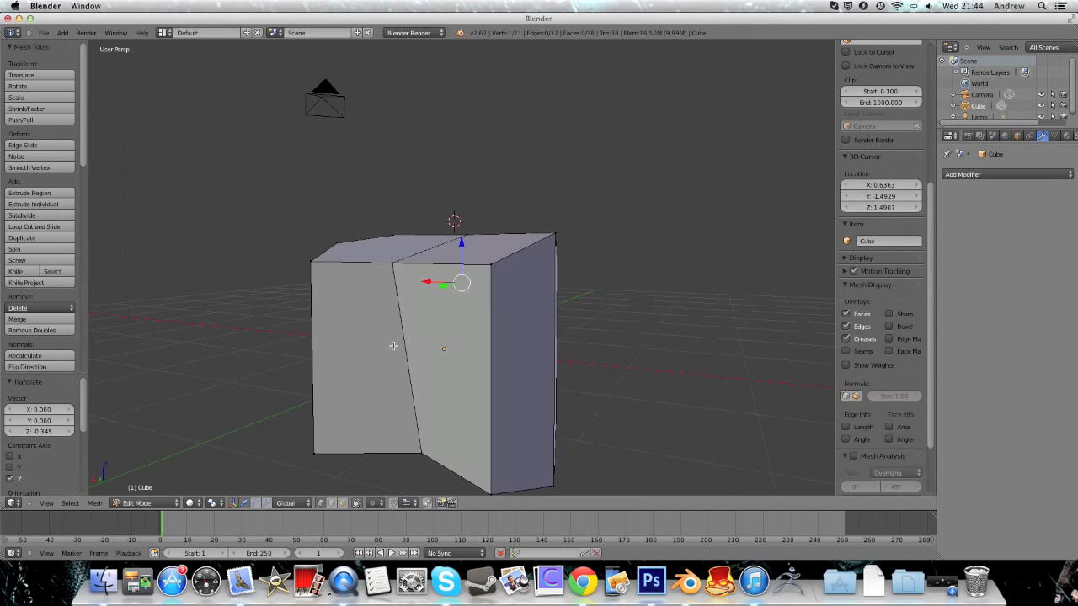
middle_click_drag(364, 288, 495, 316)
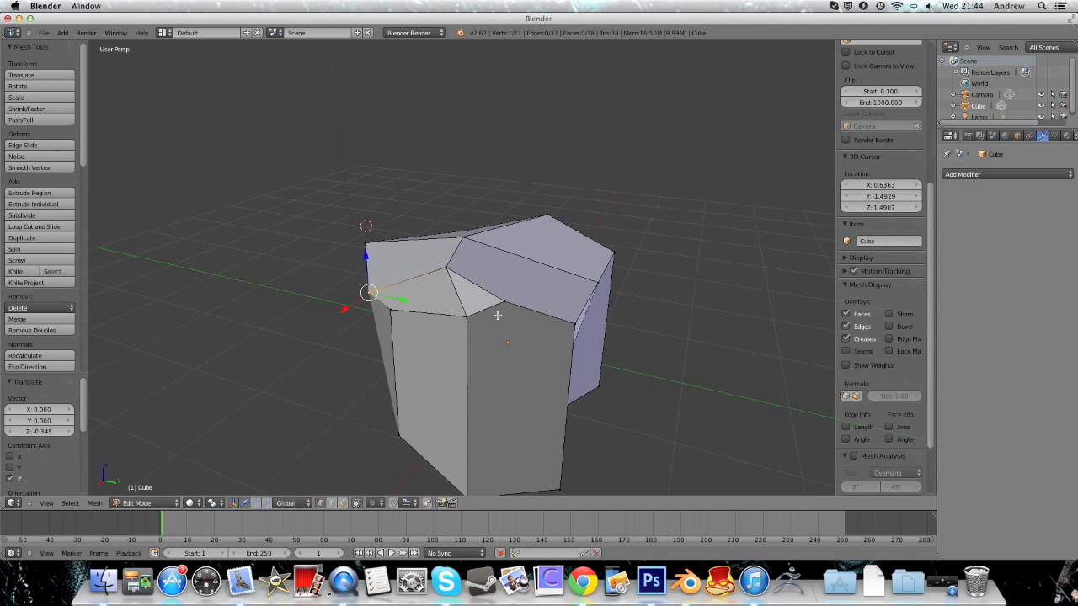
middle_click_drag(470, 303, 545, 334)
right_click(432, 336)
middle_click_drag(397, 340, 436, 342)
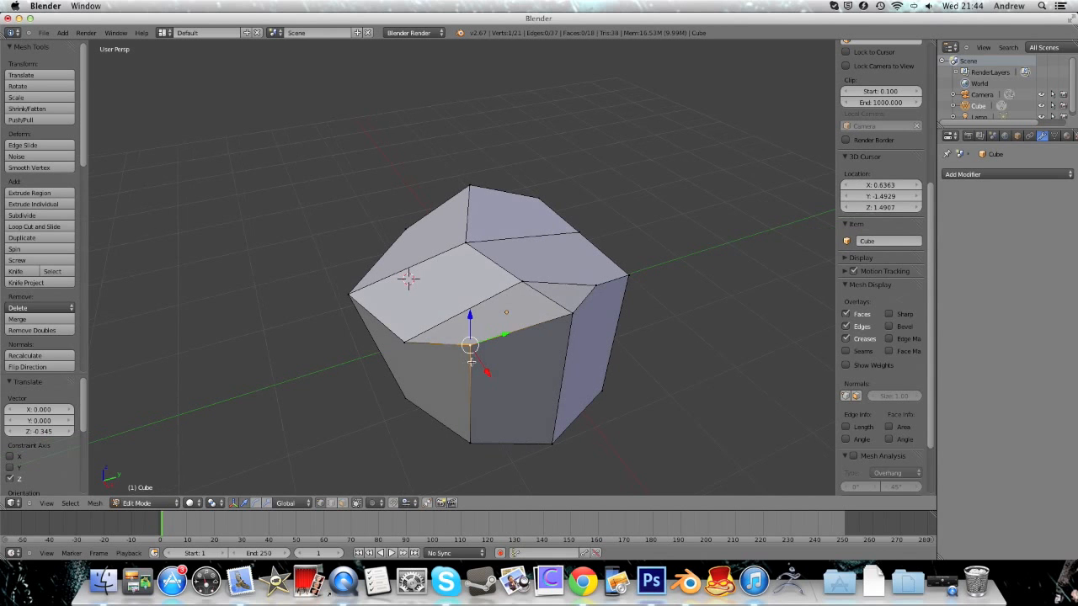
key("g")
key("x")
left_click(497, 380)
Knife-cut a diagonal edge across the front side face from its upper corner vertex to the opposite bottom corner vertex
middle_click_drag(498, 380, 504, 314)
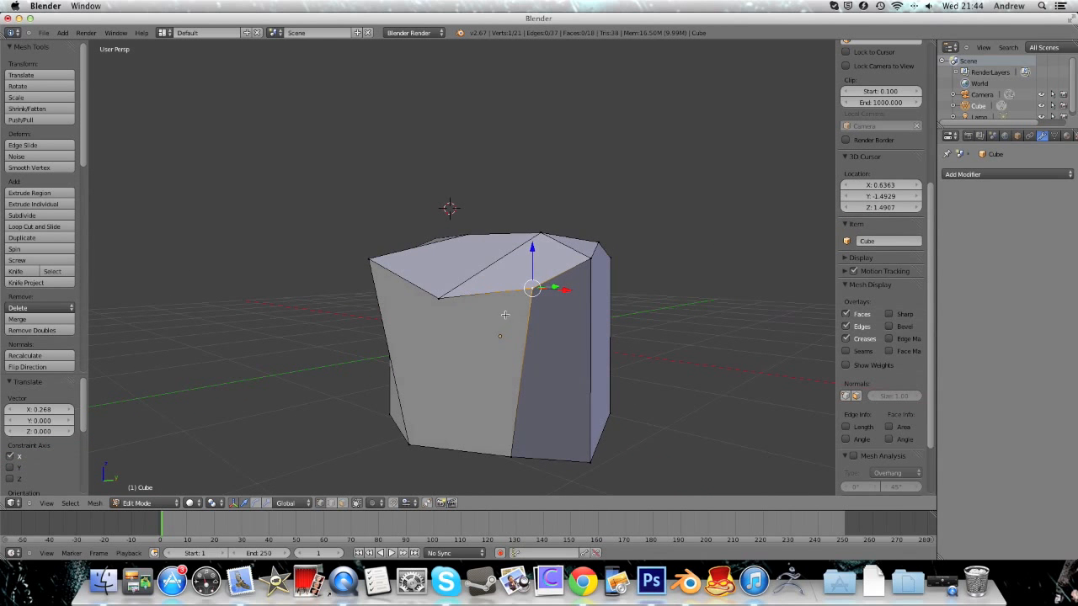
key("k")
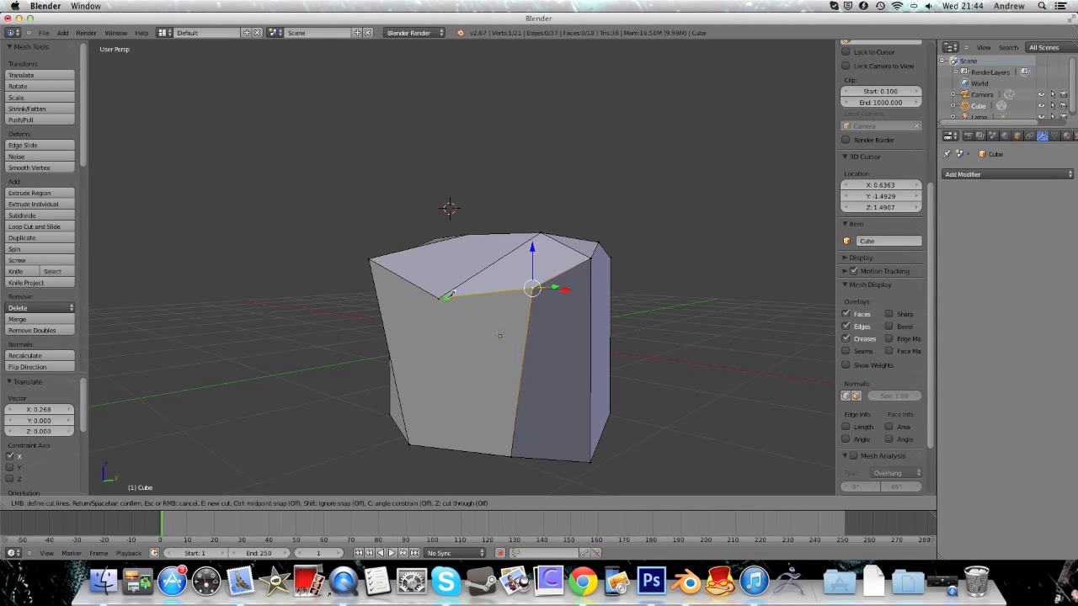
left_click(446, 299)
left_click(511, 454)
key("Return")
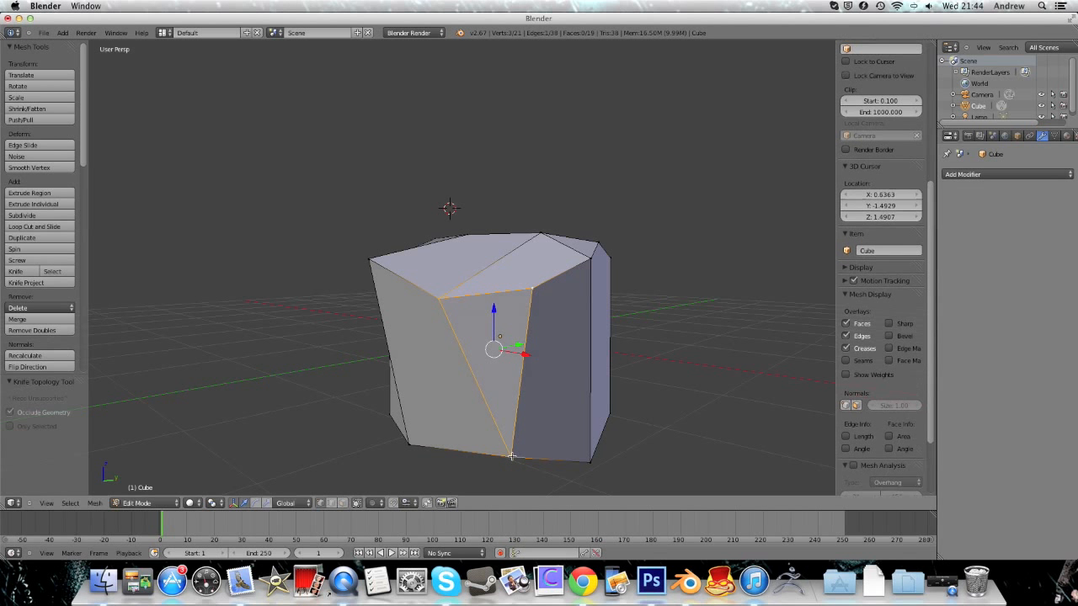
Knife-cut an edge across the large top face from the bevel's inner vertex to the far rim corner vertex
middle_click_drag(498, 264, 473, 350)
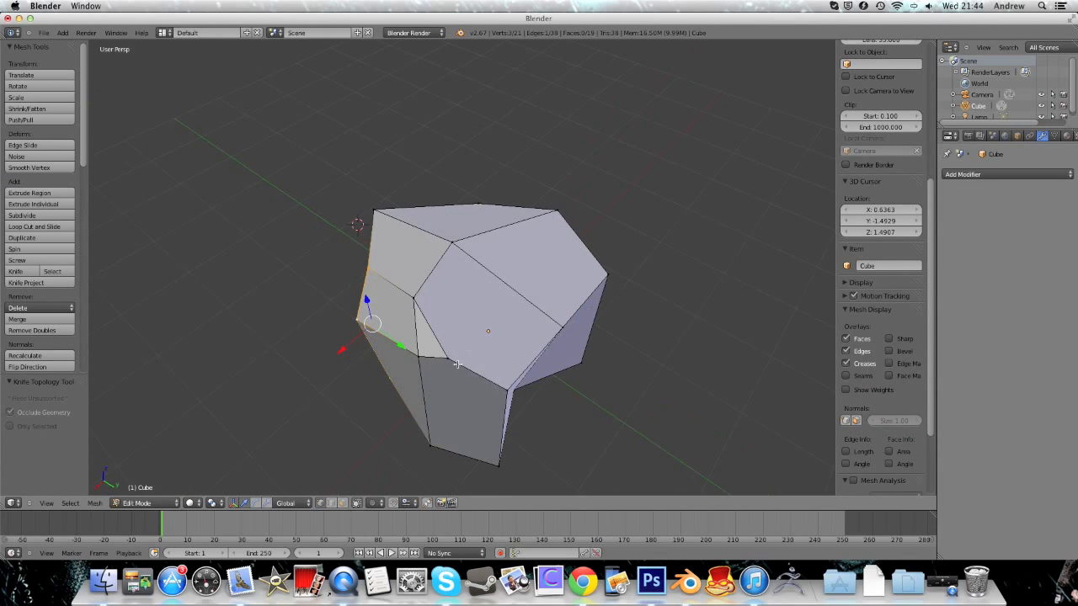
key("k")
left_click(414, 298)
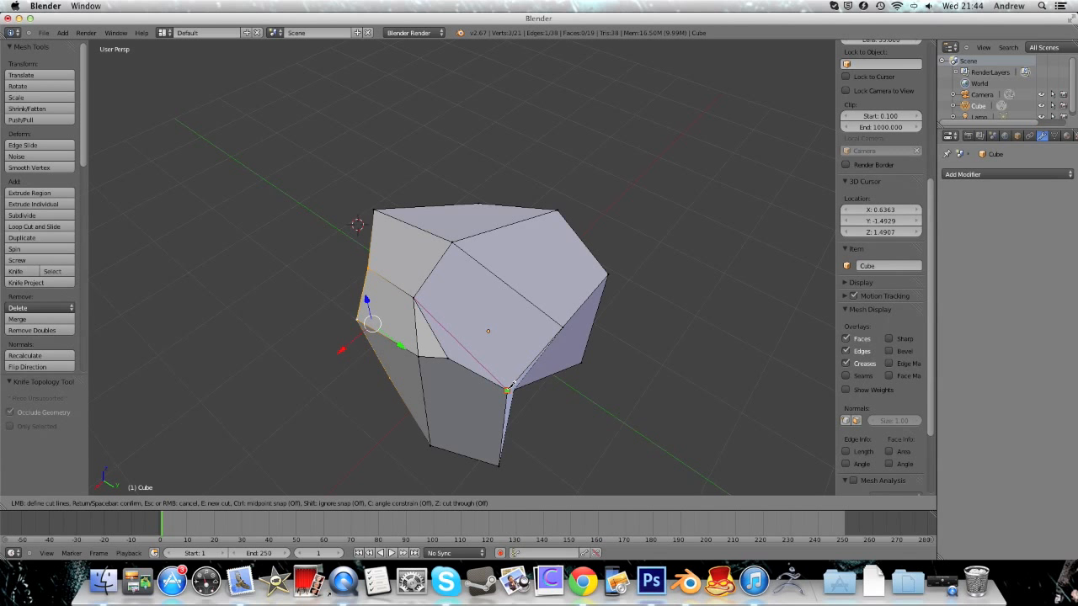
left_click(507, 389)
key("Return")
middle_click_drag(431, 257, 498, 268)
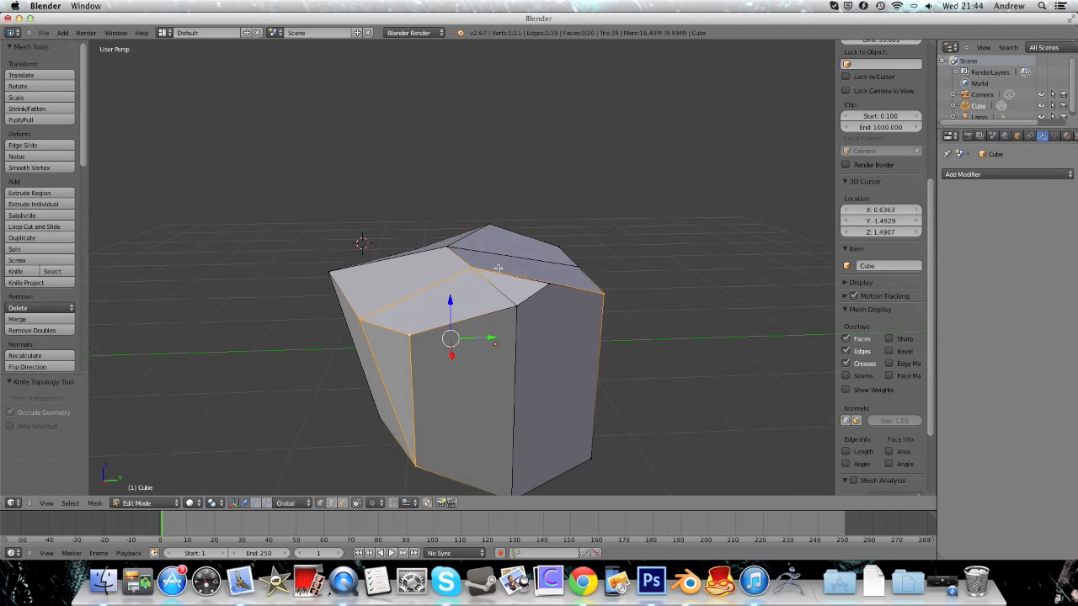
middle_click_drag(392, 247, 514, 304)
key("a")
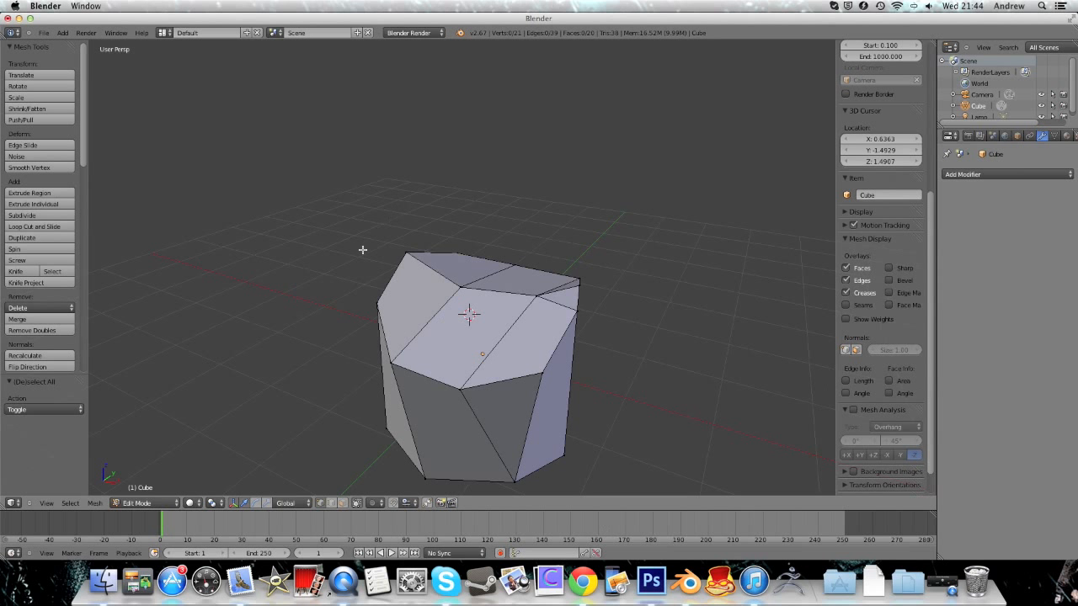
right_click(387, 330)
right_click(460, 286)
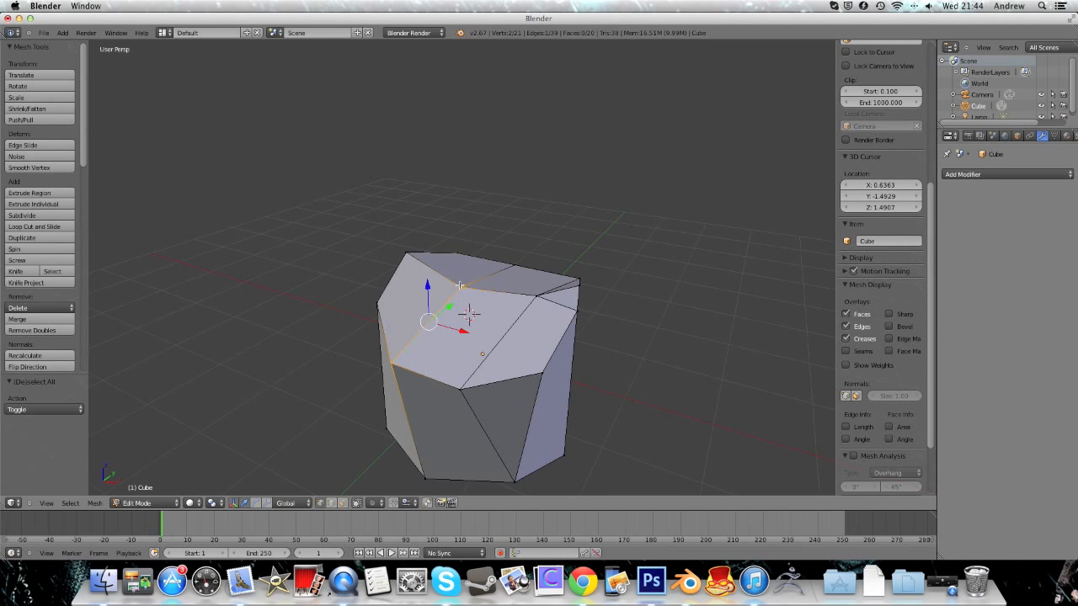
key("x")
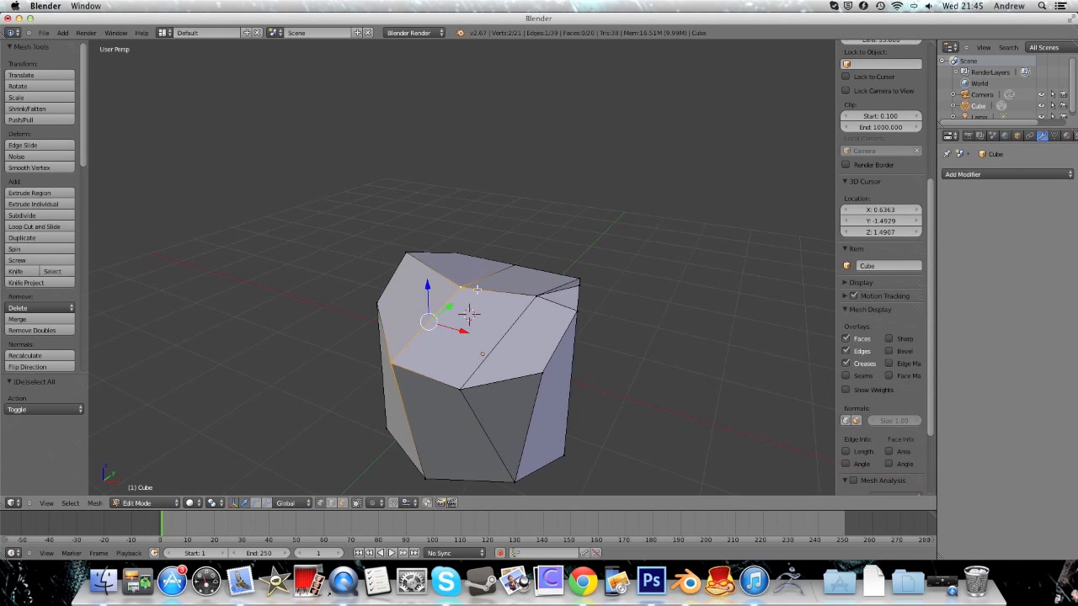
middle_click_drag(498, 266, 454, 260)
Dissolve the single vertex on the upper rim between the bevel's corner and the new knife cut
right_click(535, 336)
middle_click_drag(536, 335, 435, 299)
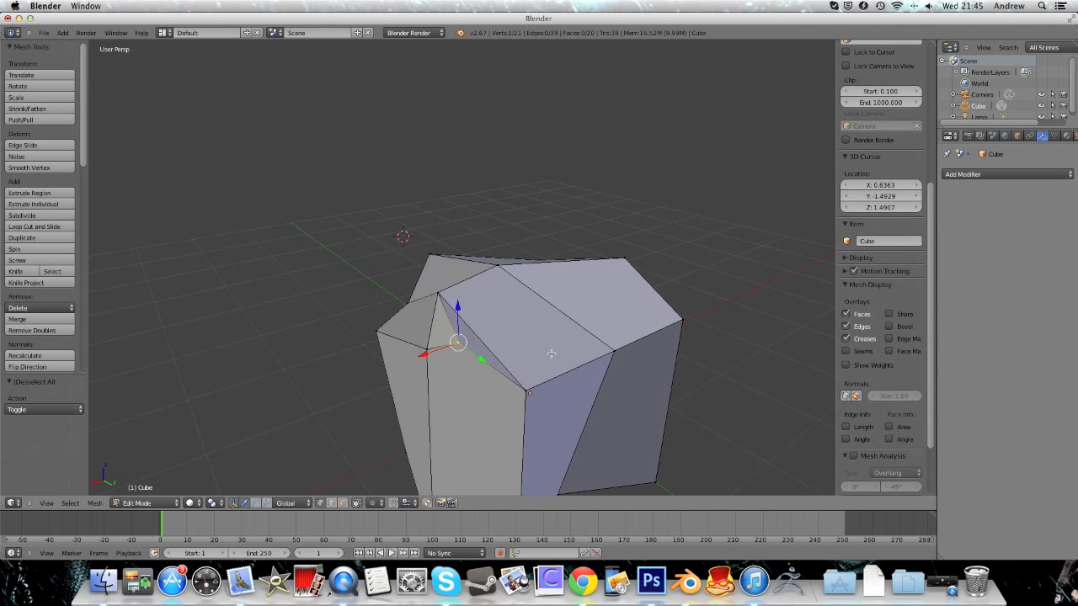
key("x")
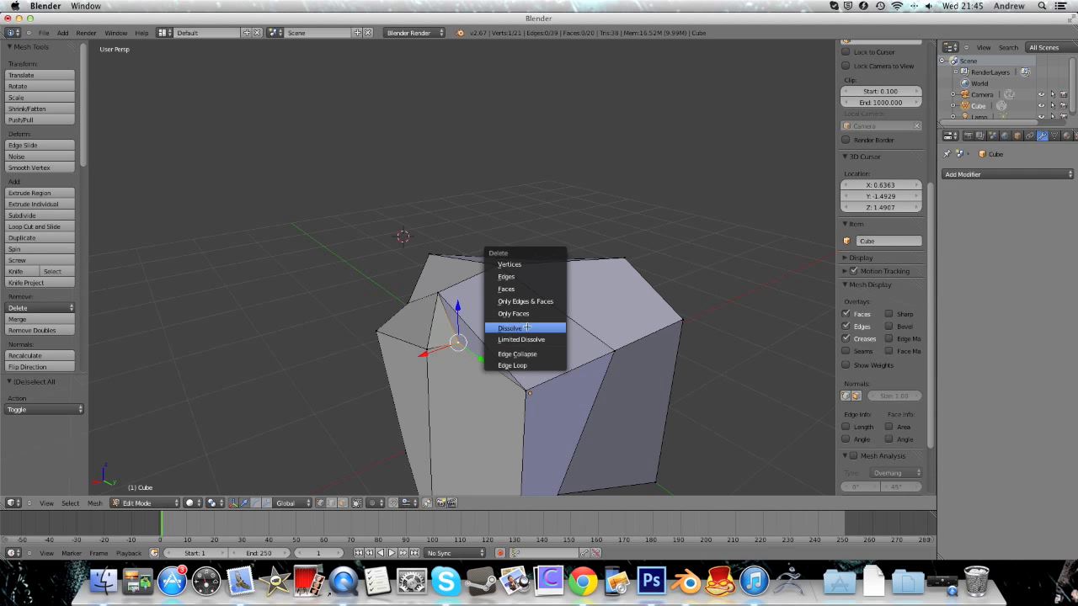
left_click(525, 327)
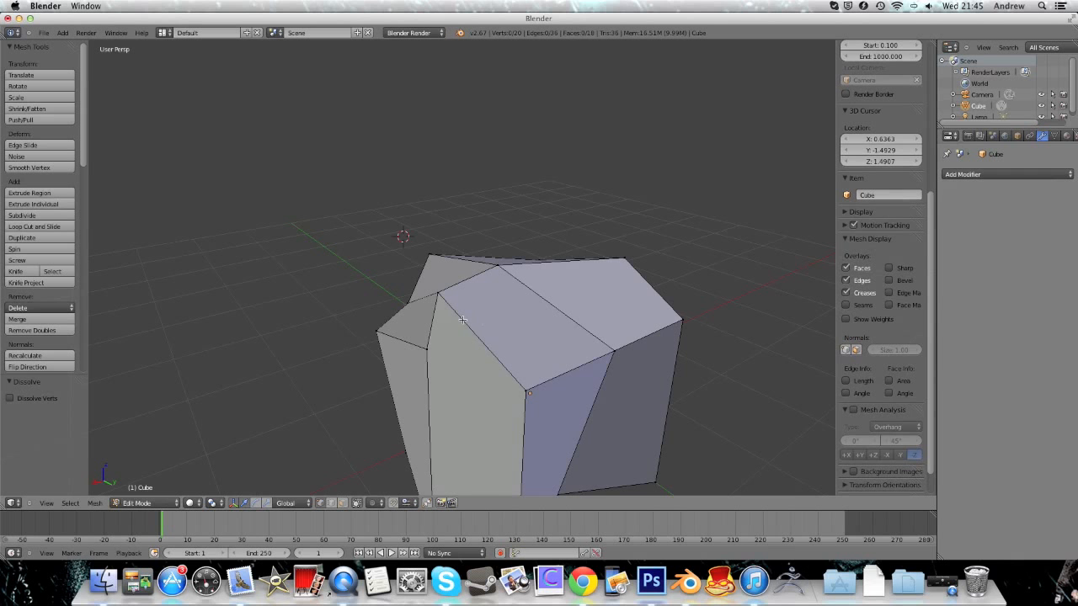
Examine the merged side face from several angles and in Object Mode, and return to Edit Mode
middle_click_drag(462, 319, 464, 318)
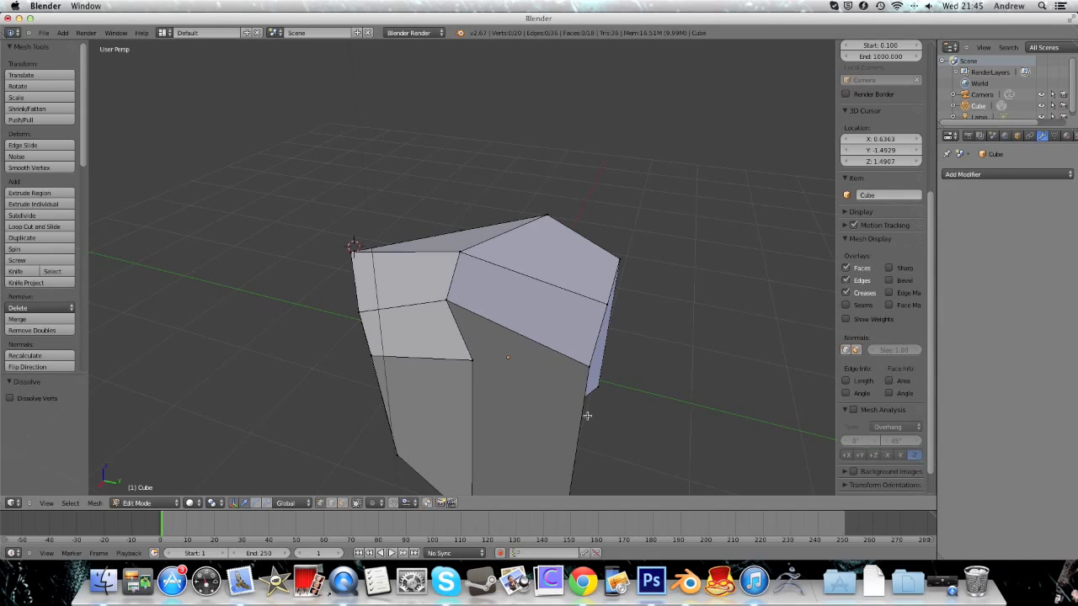
middle_click_drag(591, 399, 422, 130)
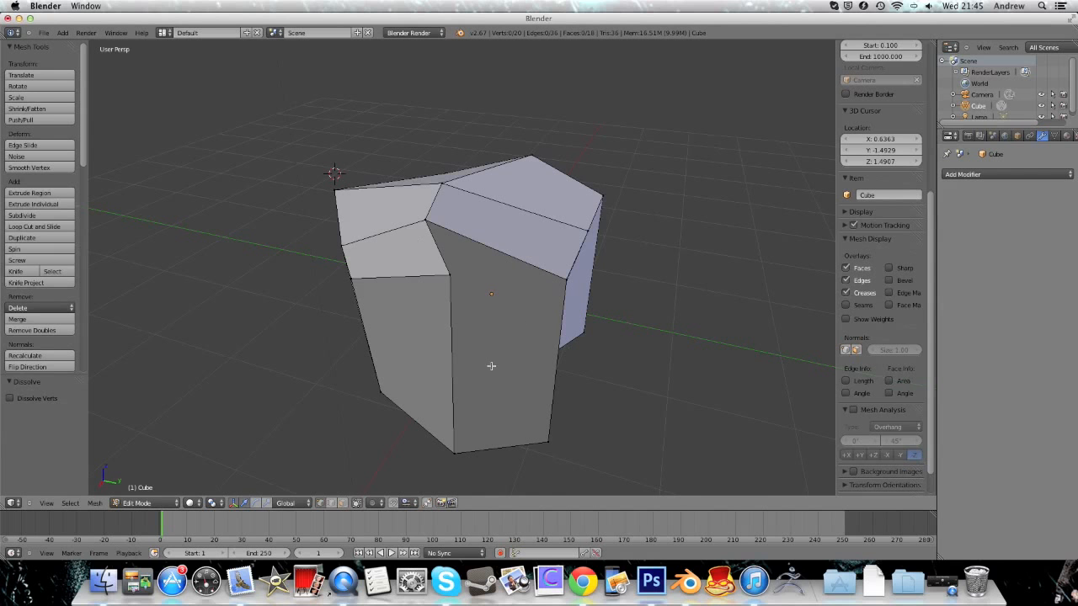
mouse_move(487, 238)
middle_mouse_down()
mouse_move(441, 313)
mouse_move(469, 270)
mouse_move(541, 250)
mouse_move(512, 130)
mouse_move(522, 181)
mouse_move(503, 244)
middle_mouse_up()
left_click(145, 503)
left_click(145, 491)
mouse_move(428, 361)
middle_mouse_down()
mouse_move(451, 317)
mouse_move(491, 366)
mouse_move(346, 379)
mouse_move(200, 436)
middle_mouse_up()
left_click(145, 503)
left_click(145, 478)
middle_click_drag(245, 404, 462, 263)
Knife-cut a horizontal edge across the merged side face between its two upper corner vertices, separating a triangular top facet
right_click(516, 257)
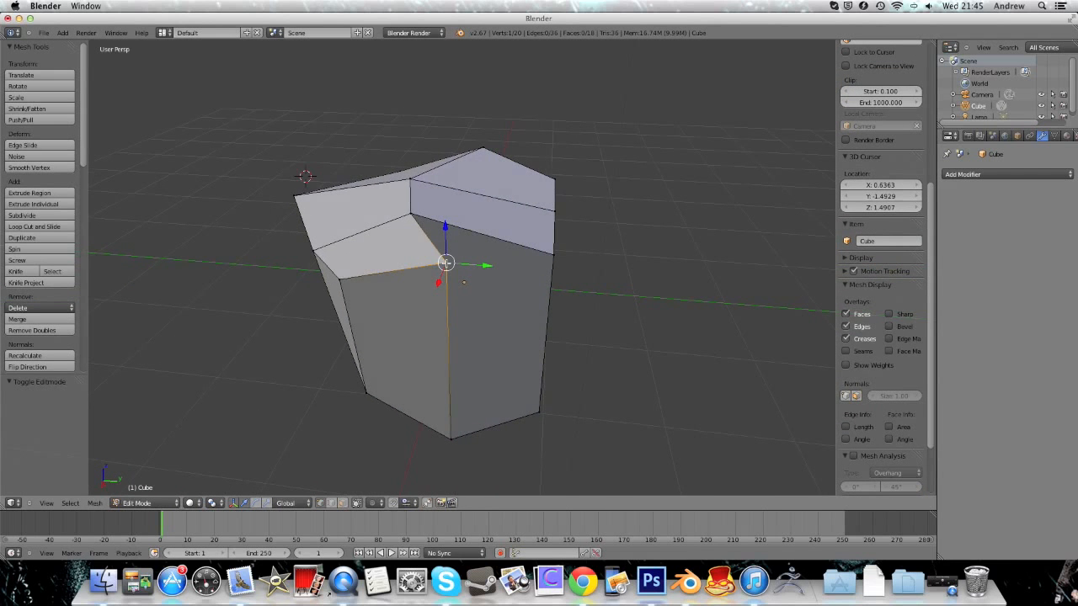
key("k")
left_click(445, 262)
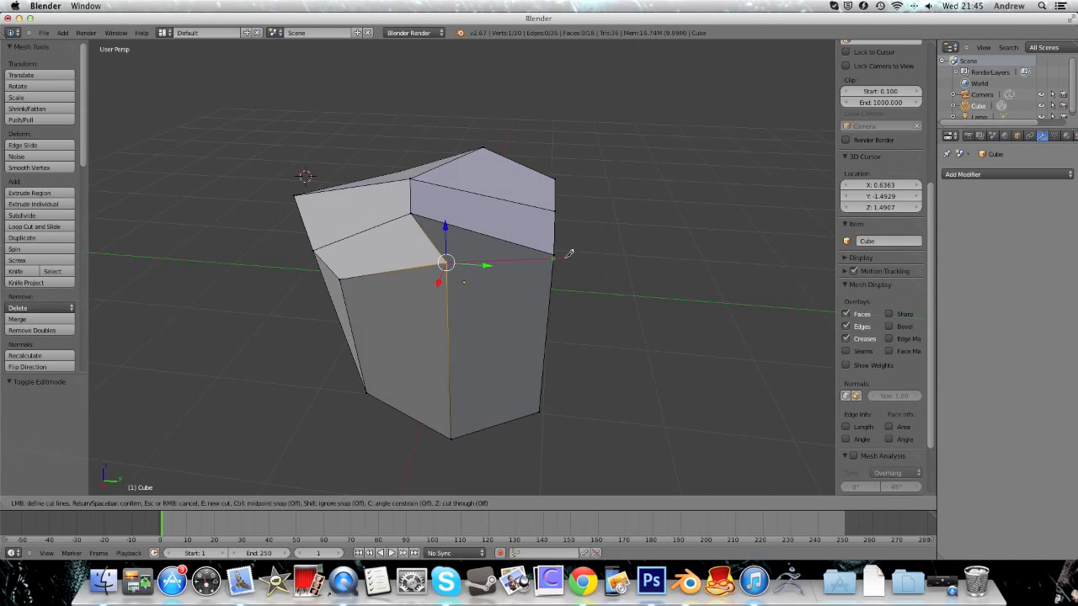
left_click(555, 251)
key("Return")
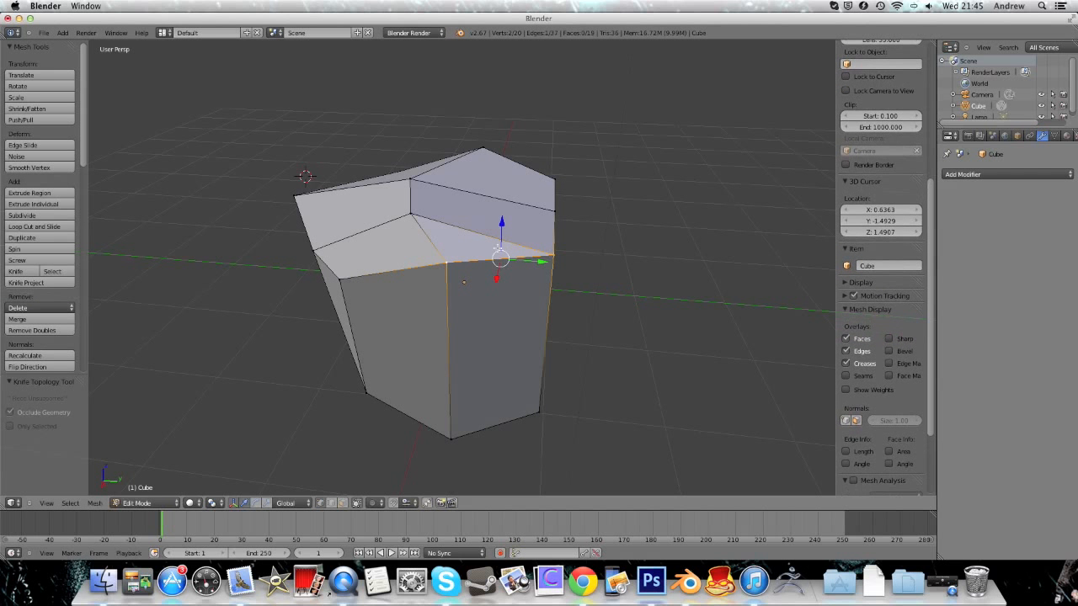
Try dissolving the inner top vertex where the facets meet, and undo the dissolve
middle_click_drag(434, 226, 517, 237)
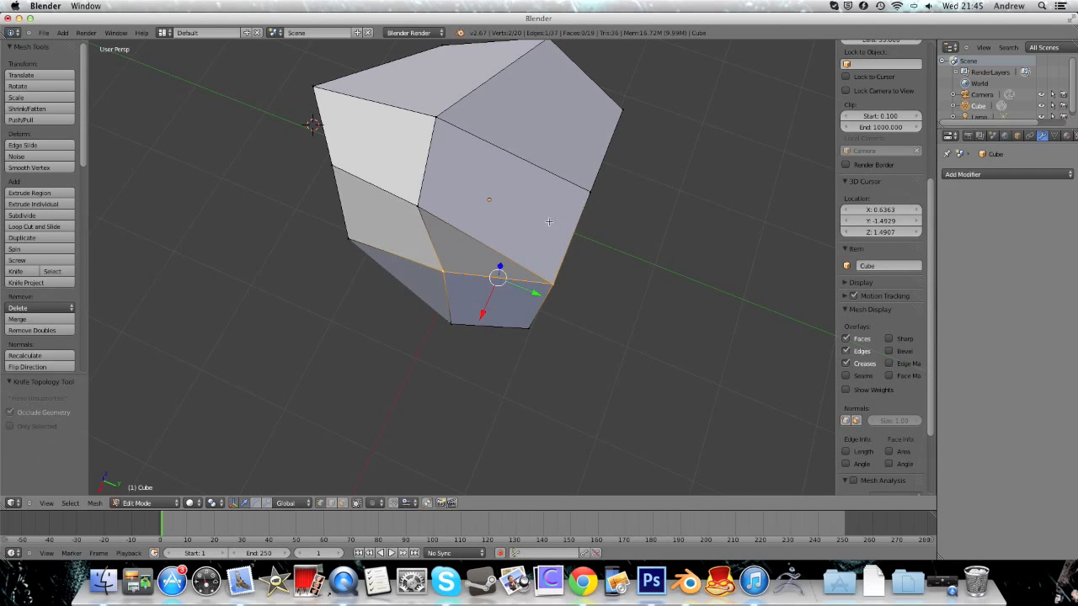
middle_click_drag(515, 222, 515, 163)
right_click(408, 217)
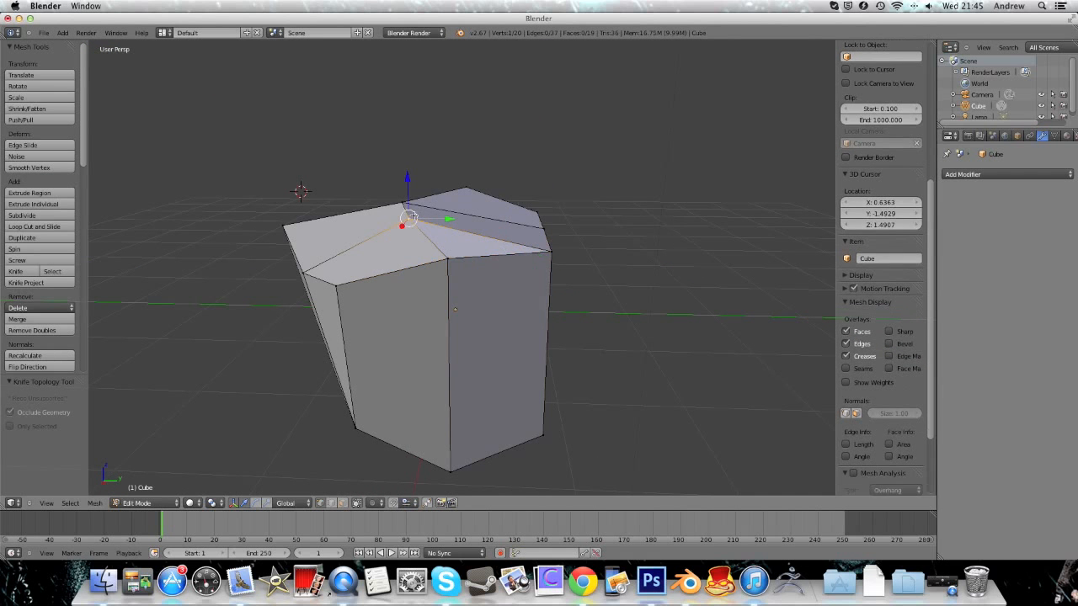
middle_click_drag(410, 217, 418, 271)
key("x")
left_click(414, 184)
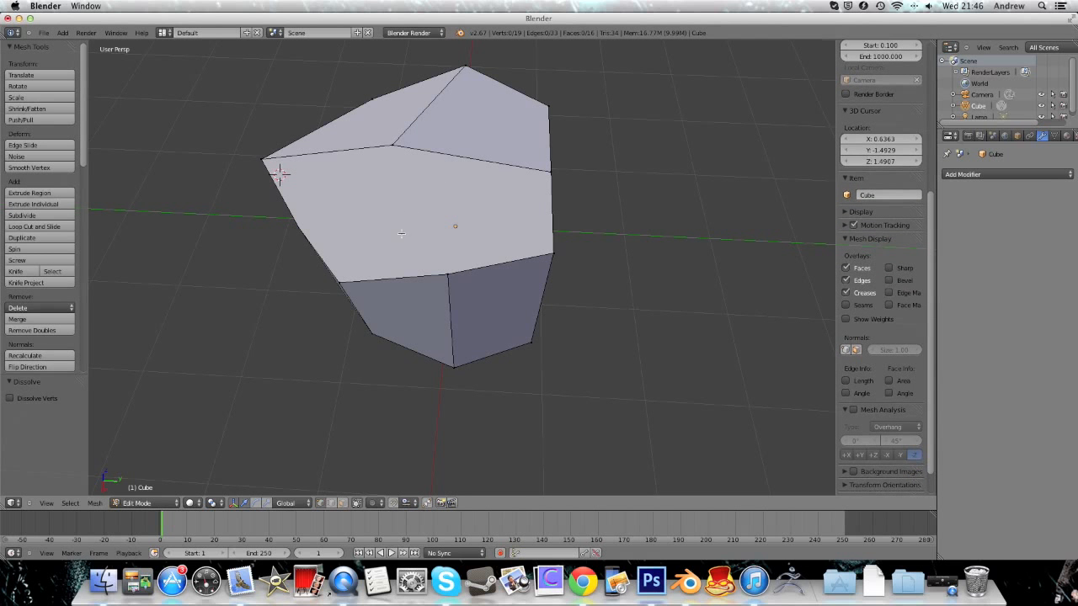
middle_click_drag(402, 233, 436, 227)
key("ctrl+z")
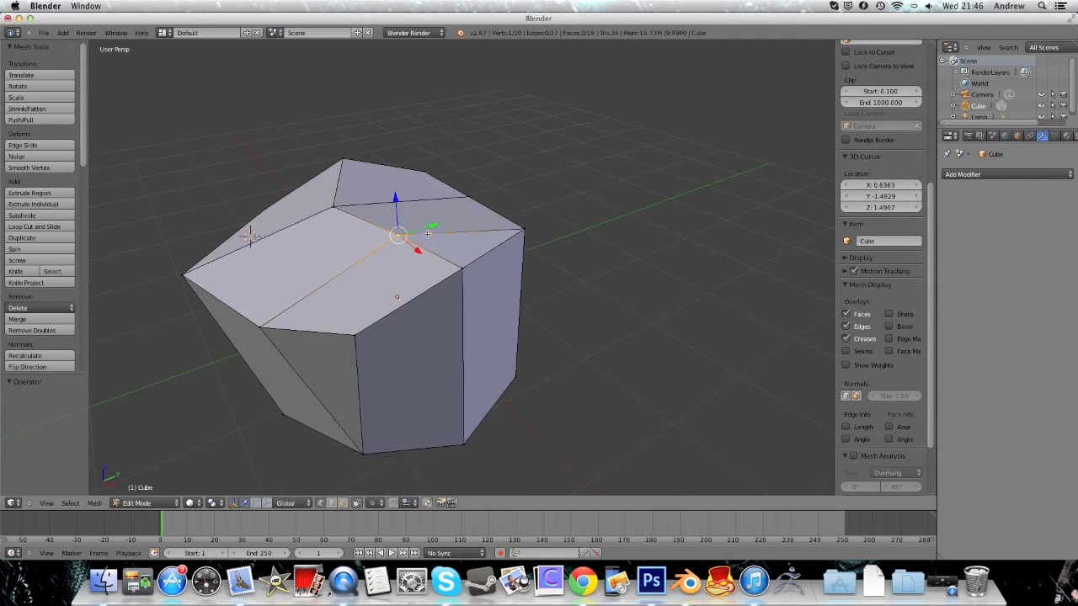
Select the edge loop crossing the top facets and examine how it runs around the whole shape
right_click(440, 220, "alt")
middle_click_drag(488, 259, 430, 69)
scroll(431, 68, "down", 7)
scroll(430, 68, "down", 6)
scroll(465, 148, "up", 2)
middle_click_drag(500, 298, 491, 361)
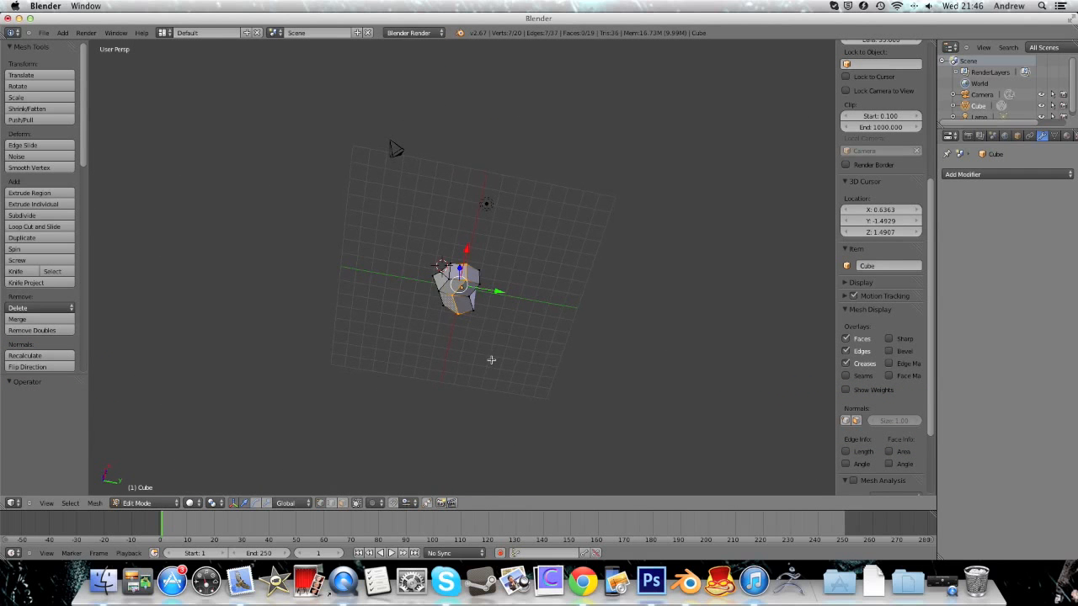
scroll(491, 359, "up", 2)
middle_click_drag(500, 211, 493, 318)
scroll(492, 302, "up", 2)
scroll(492, 303, "up", 2)
key("a")
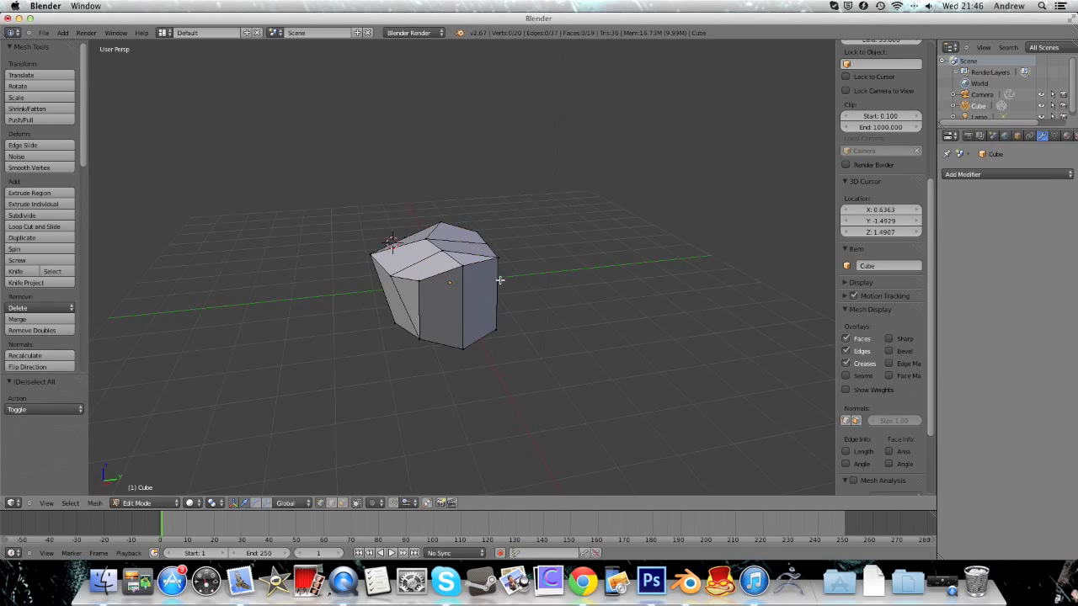
key("a")
key("r")
key("r")
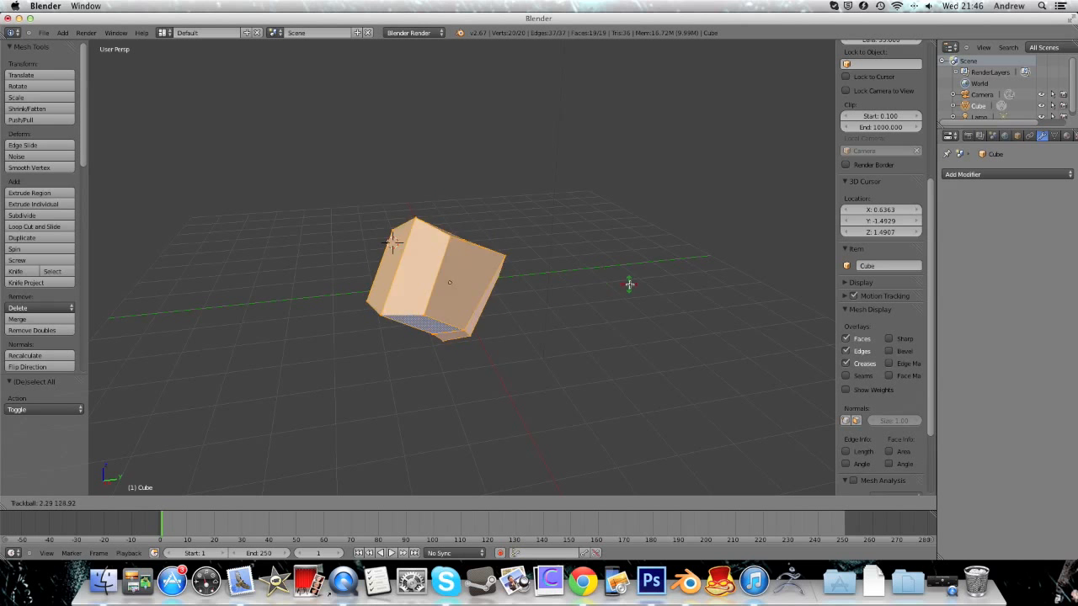
key("Escape")
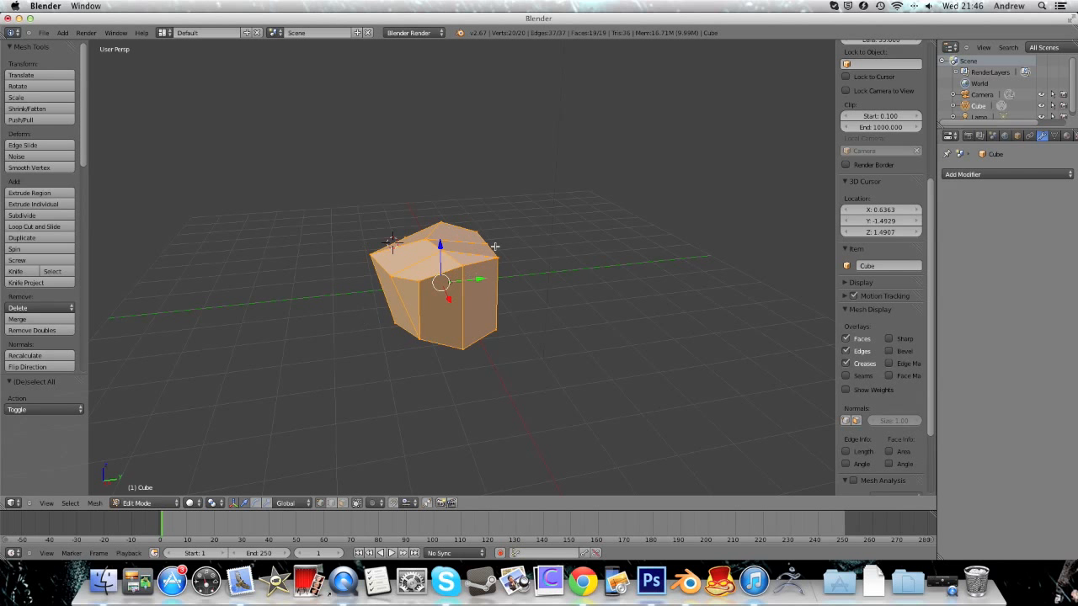
Rotate the rock freely with Trackball by -3.438° and -2.292° in Object Mode while looking through the camera
left_click(145, 503)
left_click(136, 491)
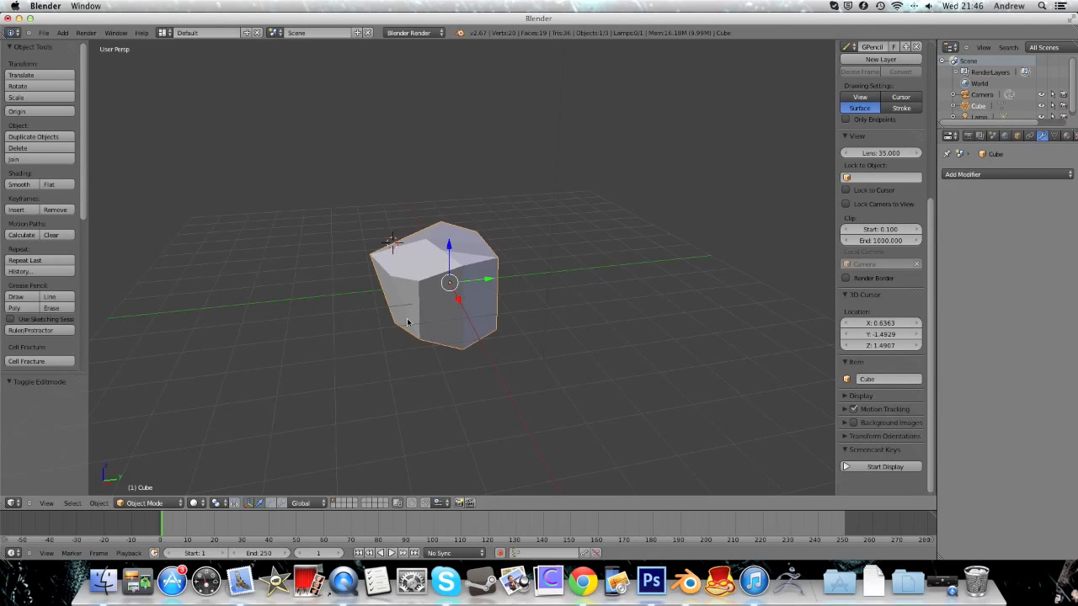
key("KP_0")
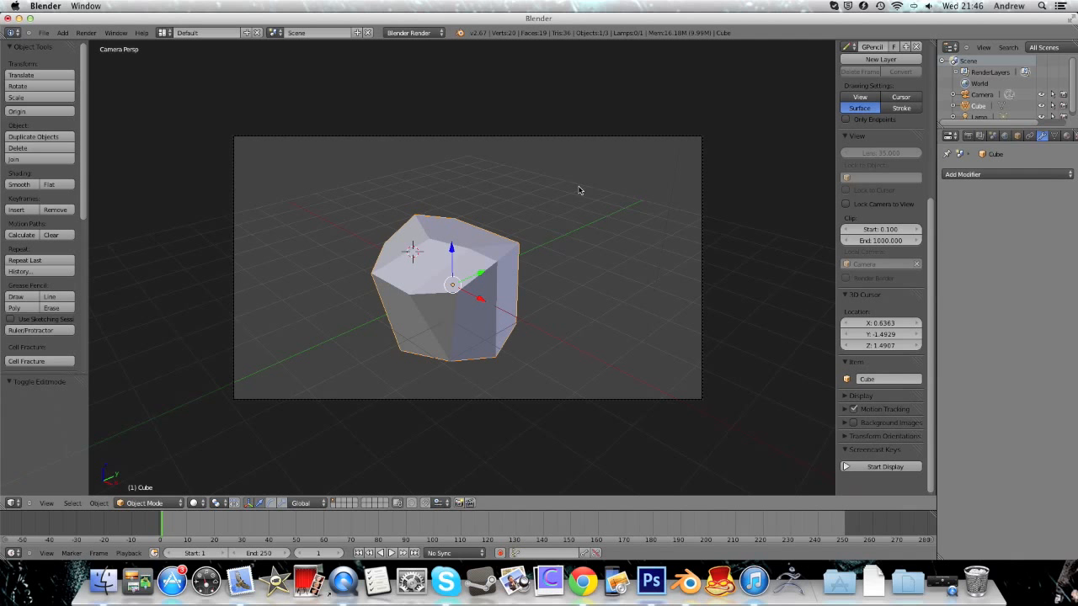
key("r")
key("r")
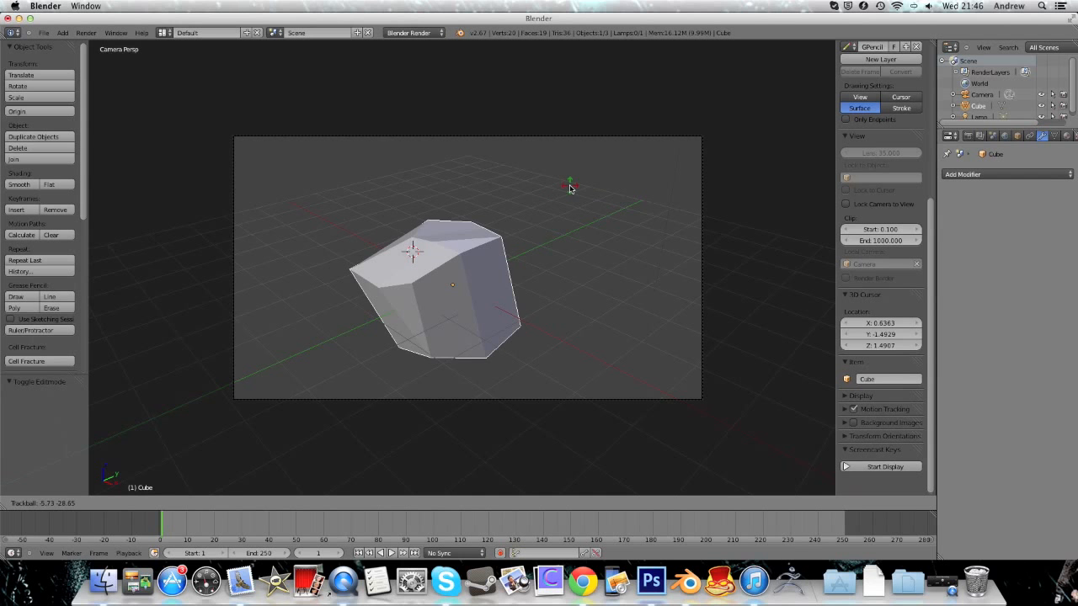
left_click(597, 190)
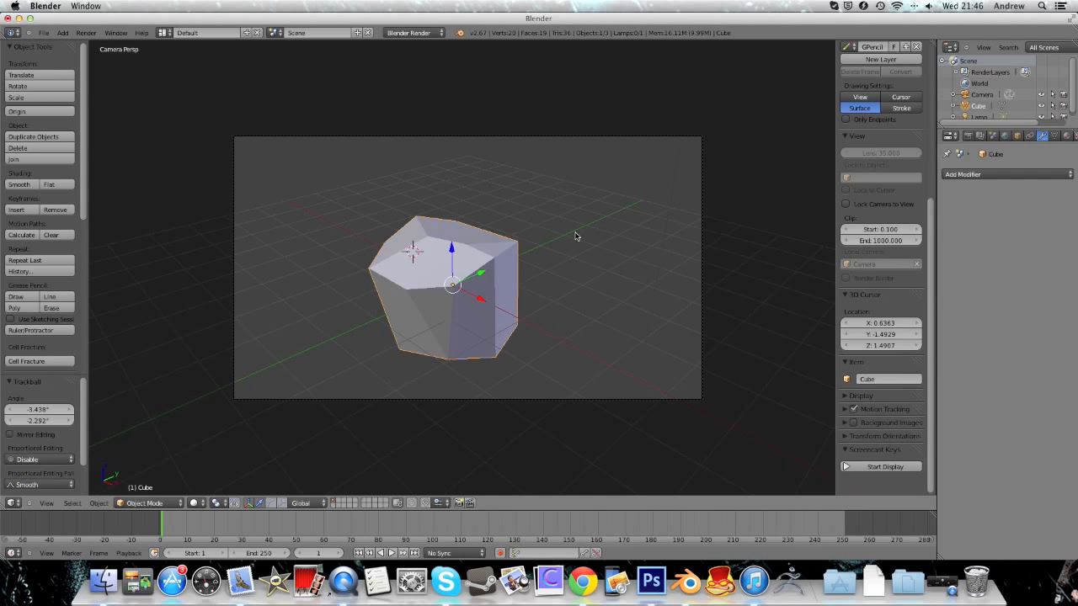
Try rotating the rock in the camera's view plane, and undo the rotation
key("r")
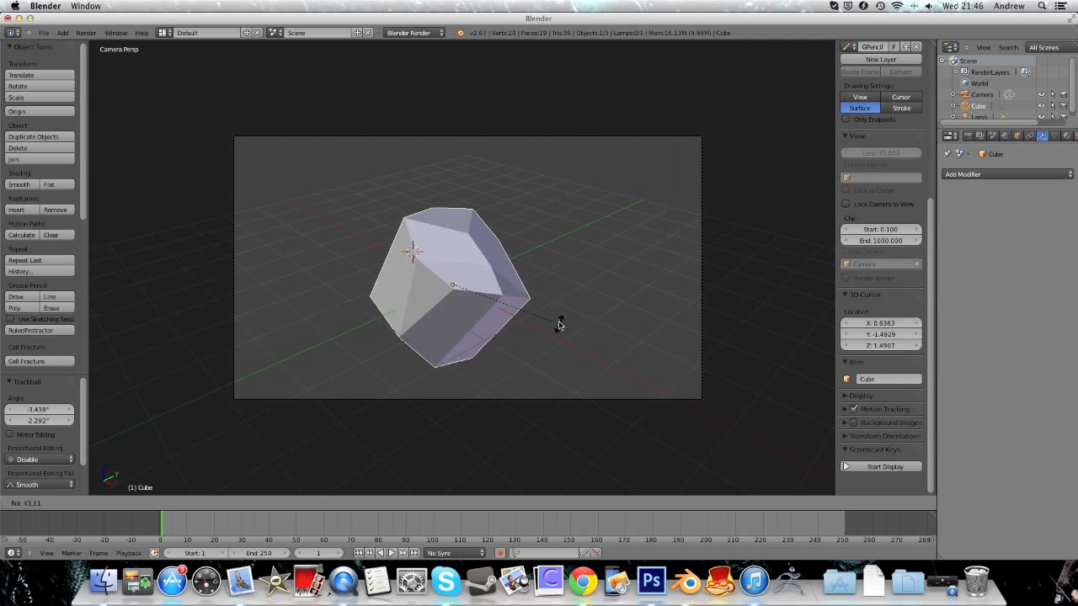
left_click(558, 229)
key("ctrl+z")
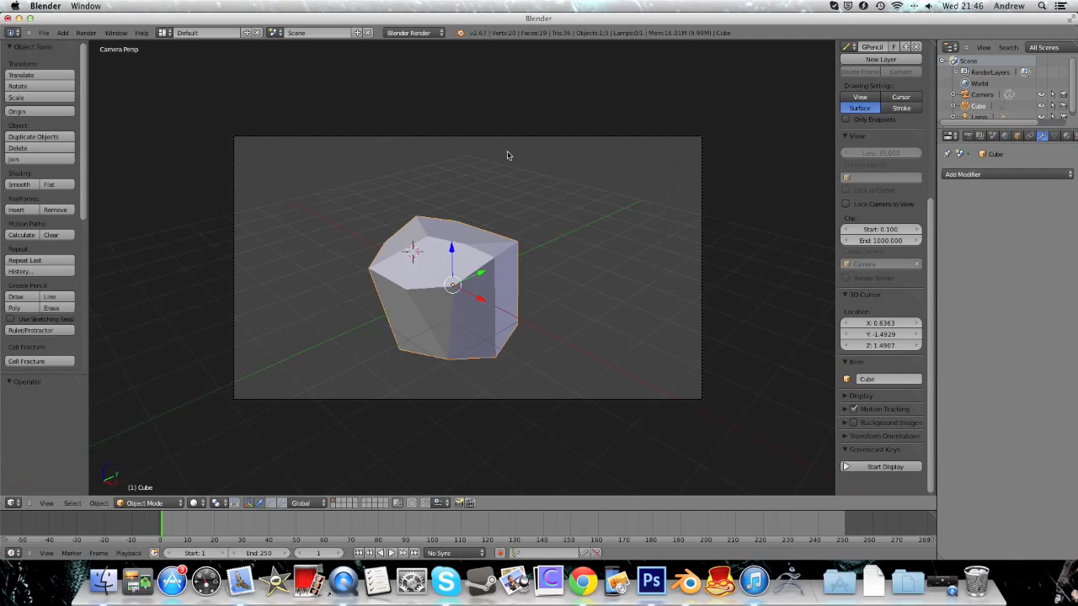
In Edit Mode, try deleting the edge loop that crosses the top facets, and undo the deletion
key("Tab")
middle_click_drag(563, 221, 635, 229)
scroll(527, 236, "up", 2)
right_click(482, 286)
right_click(482, 286, "alt")
middle_click_drag(579, 196, 564, 239)
key("x")
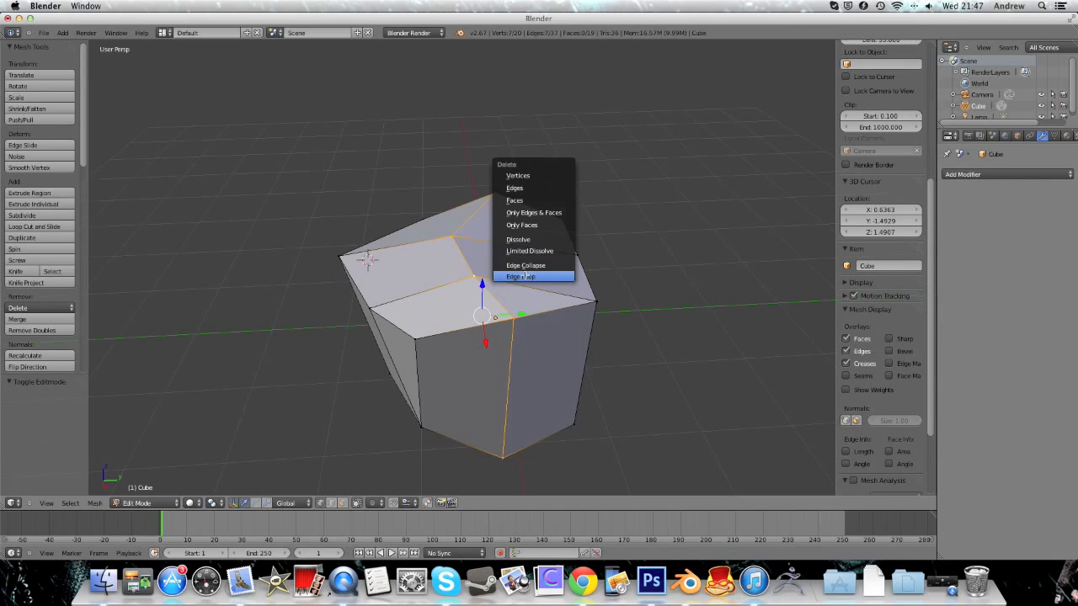
left_click(527, 277)
middle_click_drag(532, 281, 536, 190)
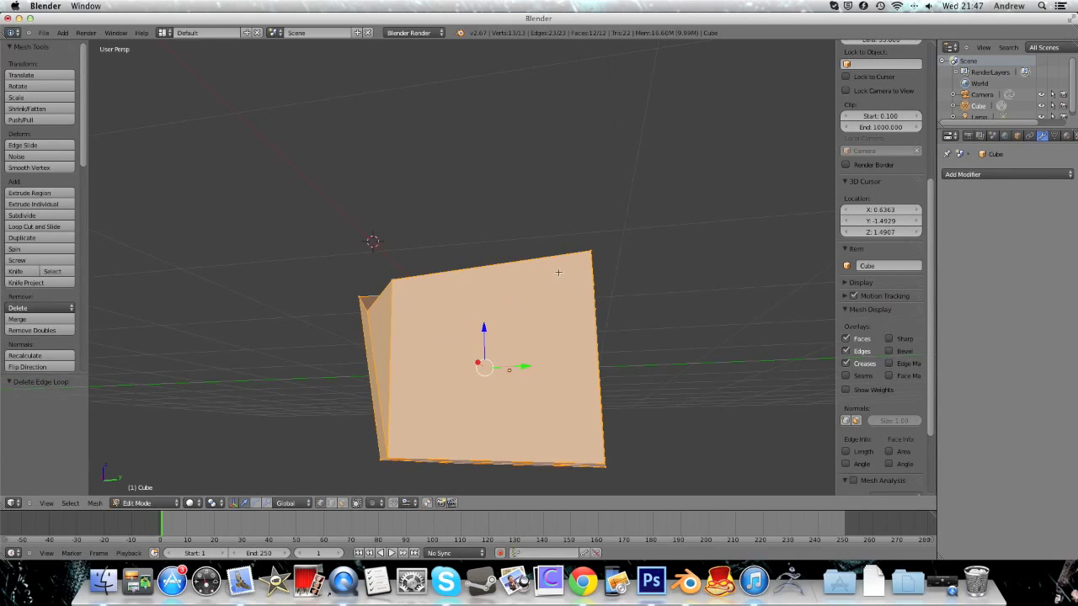
key("ctrl+z")
middle_click_drag(606, 277, 515, 241)
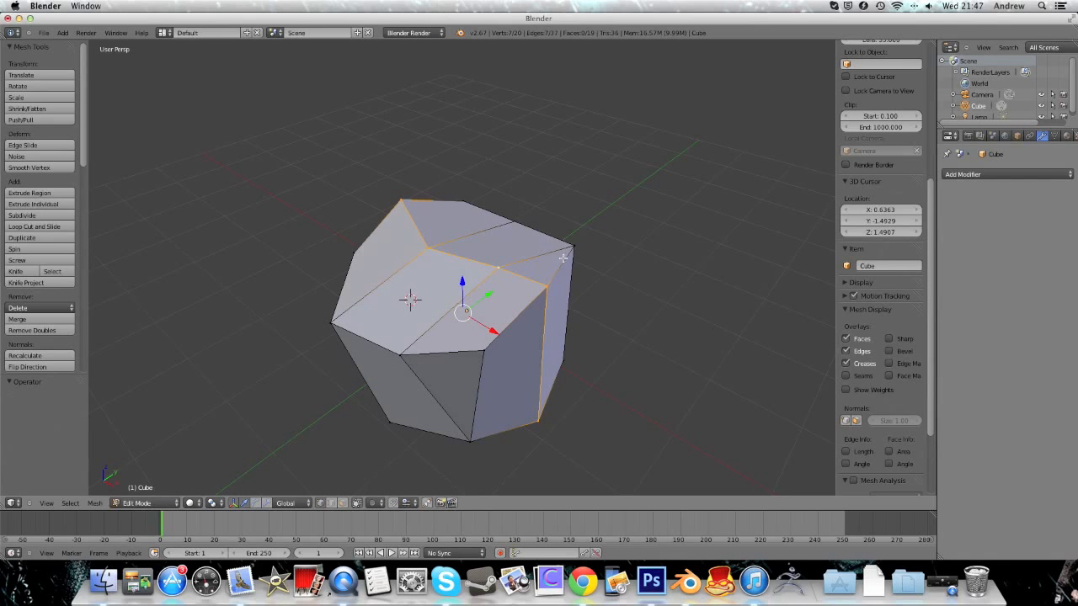
middle_click_drag(606, 188, 499, 218)
middle_click_drag(452, 274, 476, 253)
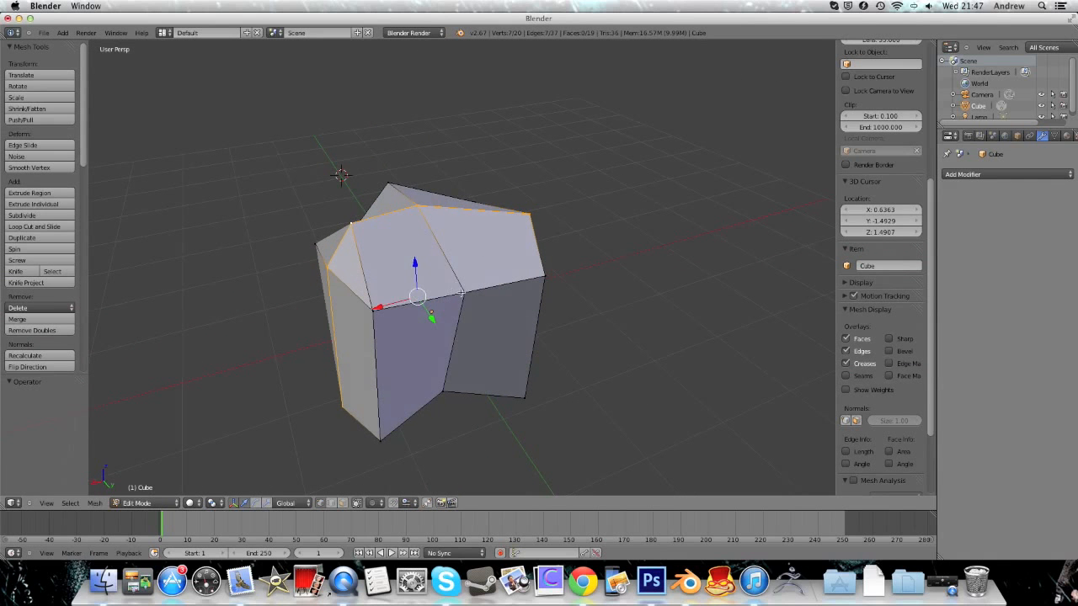
Select the edge crossing the top facets from the front rim to the upper vertex and merge it with Edge Collapse
right_click(462, 293)
right_click(420, 202, "shift")
key("x")
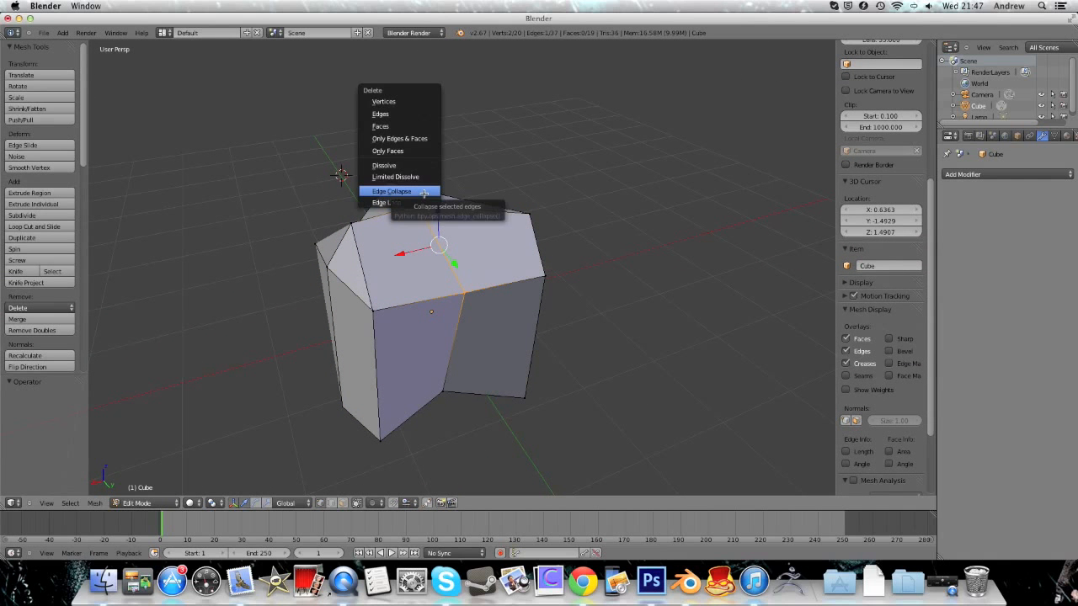
middle_click_drag(581, 203, 513, 217)
right_click(500, 314, "shift")
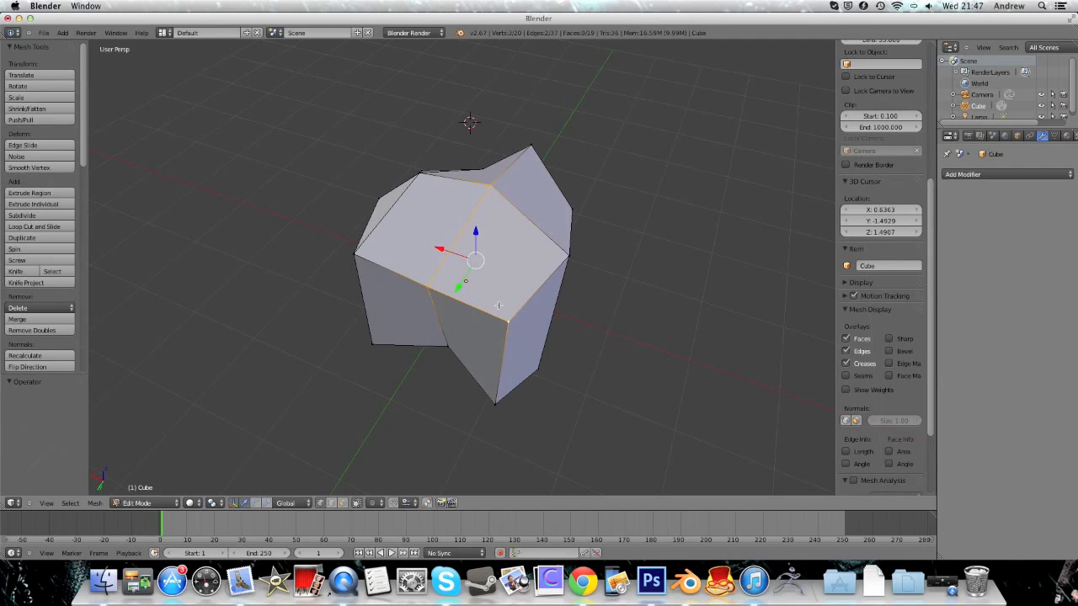
left_click(438, 284)
right_click(436, 286)
right_click(486, 187, "shift")
key("x")
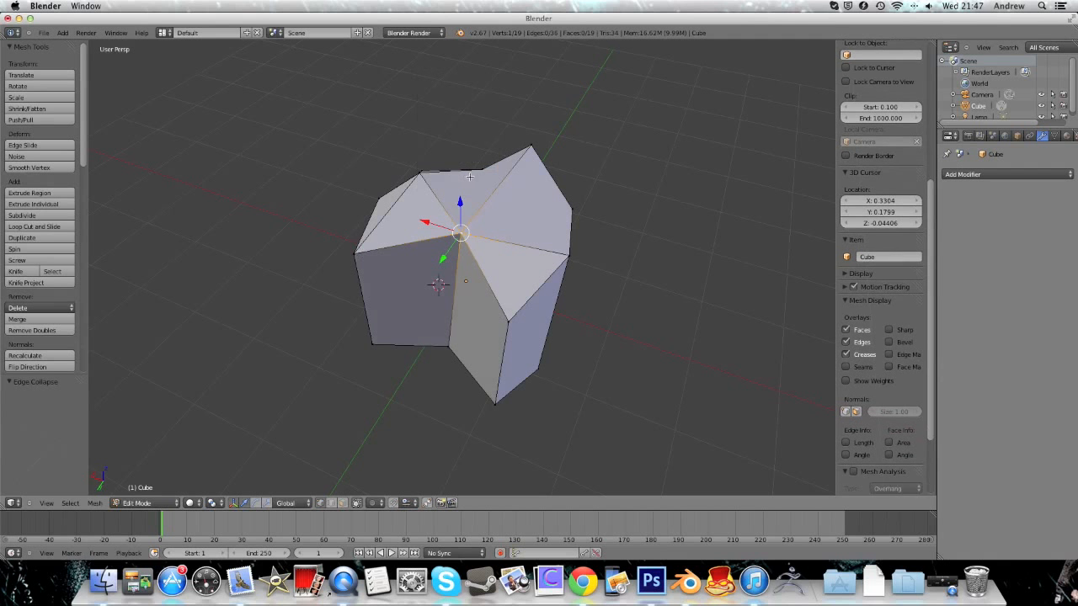
left_click(483, 175)
middle_click_drag(493, 202, 508, 221)
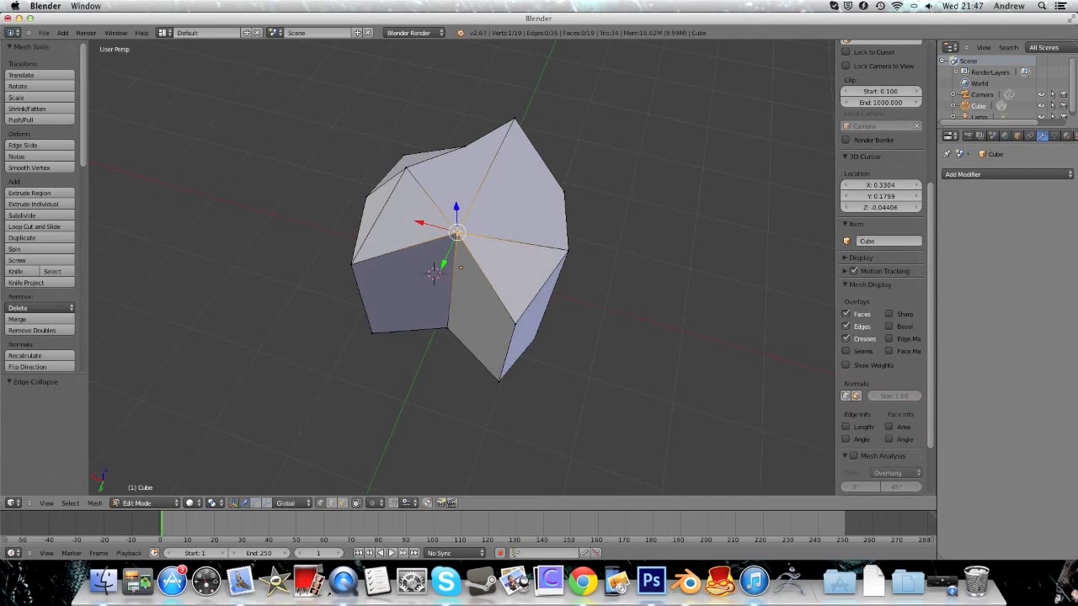
Move the collapsed top vertex 0.849 along the Y axis, and select the neighbouring corner vertex on the top rim
left_click_drag(453, 252, 400, 309)
right_click(352, 266)
middle_click_drag(406, 273, 518, 248)
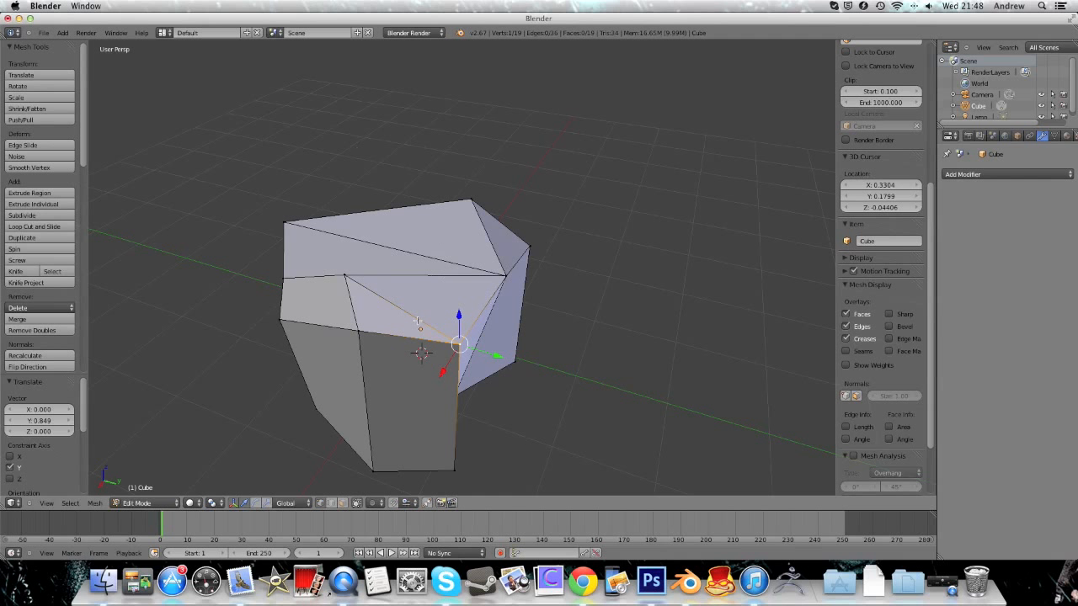
left_click(156, 501)
middle_click_drag(573, 233, 415, 288)
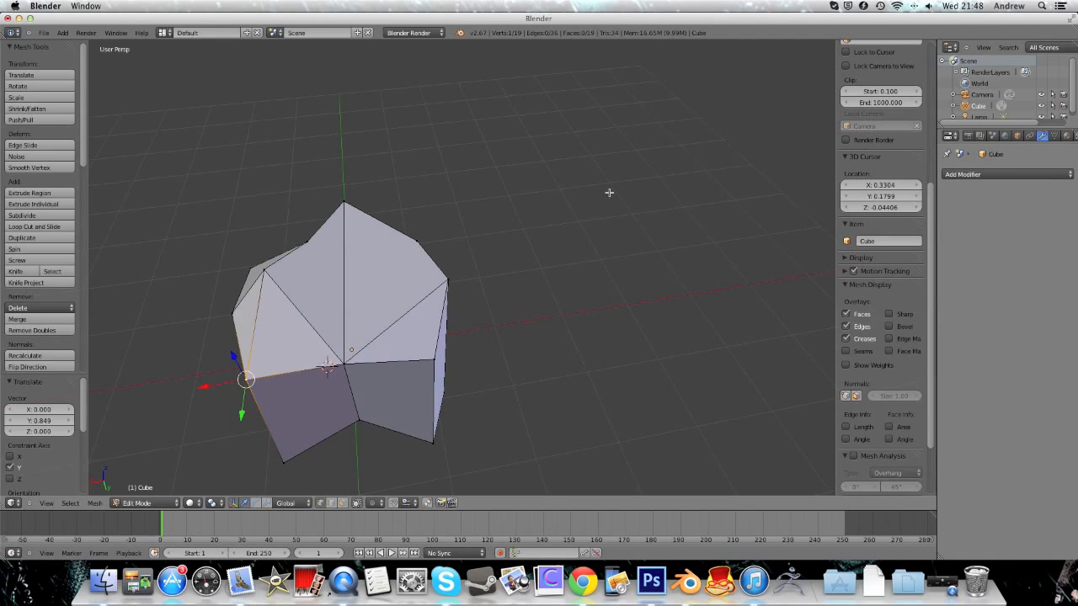
middle_click_drag(648, 276, 508, 294)
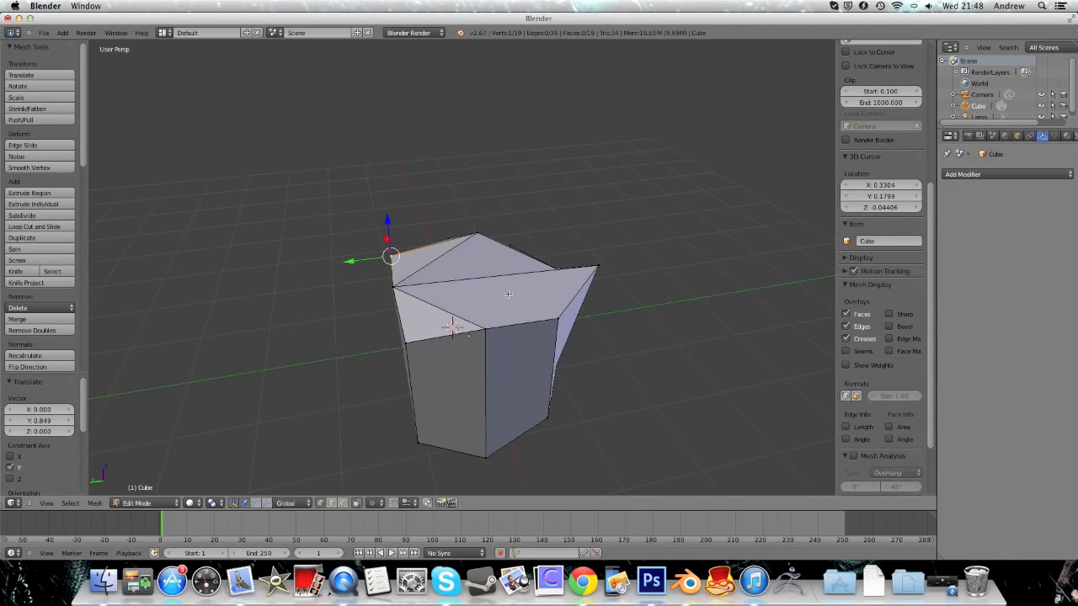
middle_click_drag(561, 268, 616, 294)
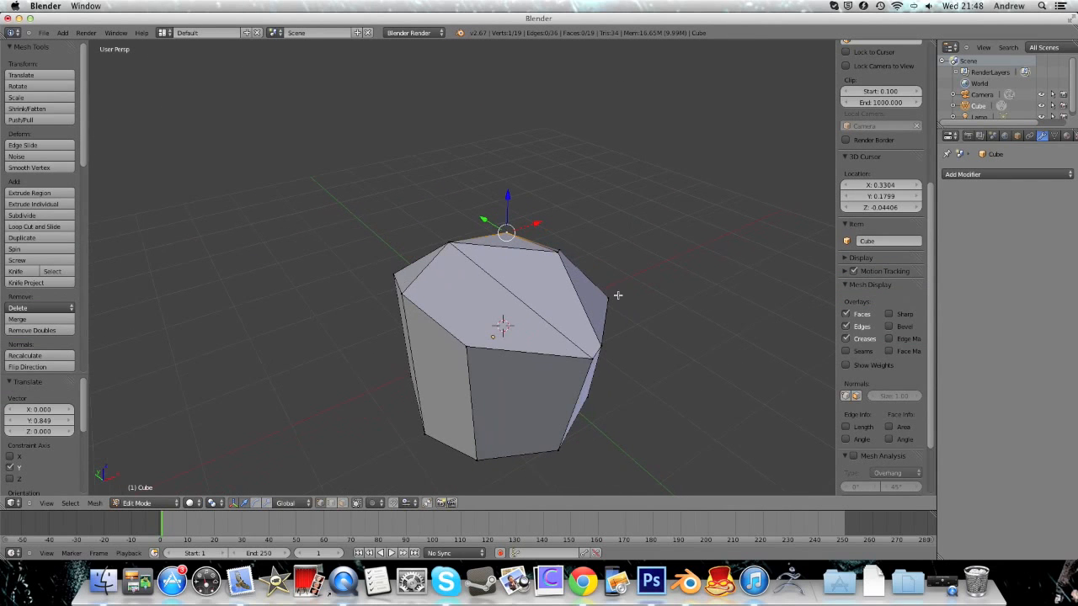
Draw a long zigzag Grease Pencil stroke with the Surface setting across the empty space and the rock, and inspect it from another angle
scroll(852, 187, "up", 1)
scroll(851, 187, "up", 6)
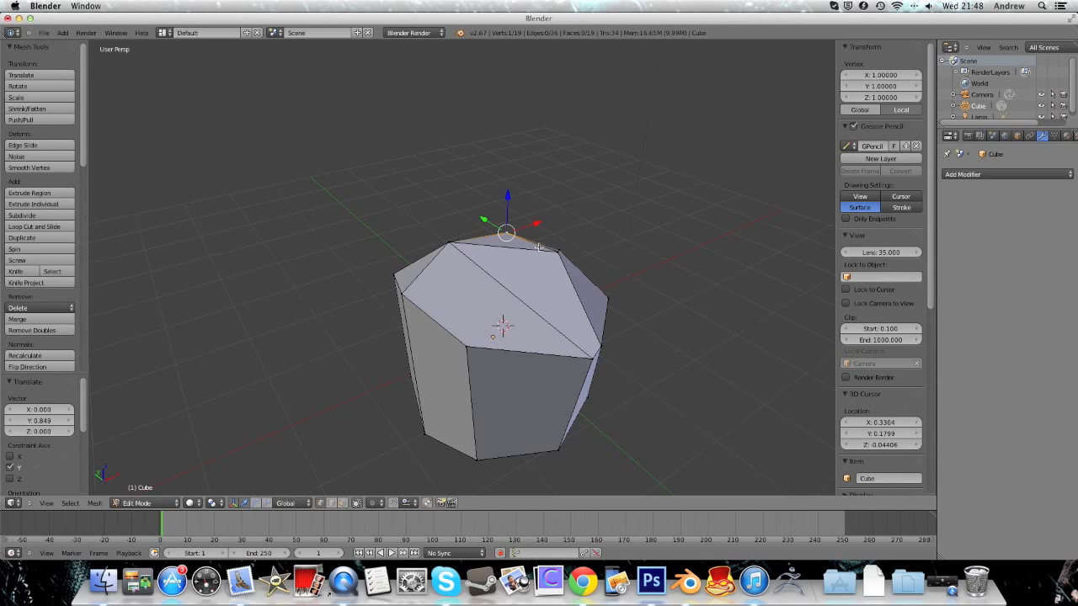
mouse_move(475, 105)
left_mouse_down()
mouse_move(212, 260)
mouse_move(385, 92)
mouse_move(505, 385)
mouse_move(623, 192)
left_mouse_up()
left_click_drag(672, 223, 720, 295)
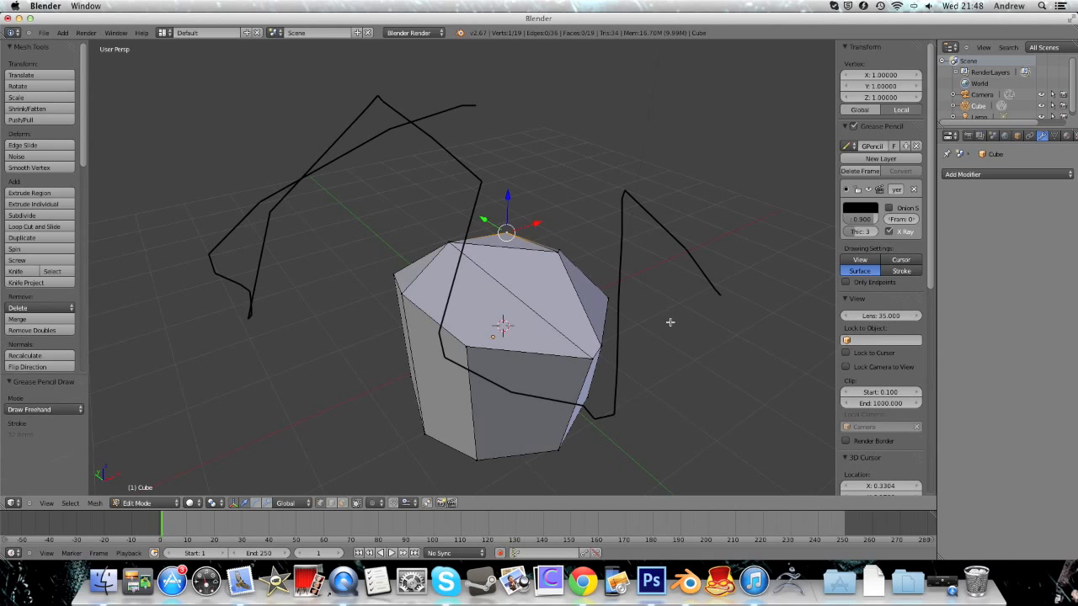
middle_click_drag(667, 328, 597, 287)
middle_click_drag(521, 310, 559, 318)
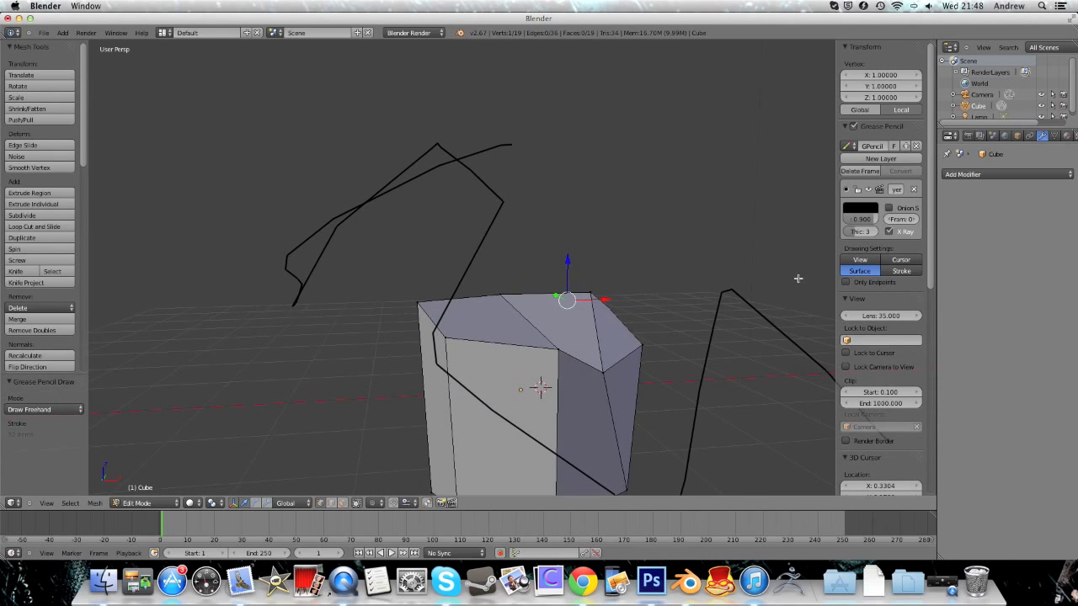
Collapse the View, 3D Cursor, Item, Mesh Display and Transform settings, leaving the Grease Pencil settings open
left_click(858, 297)
left_click(867, 311)
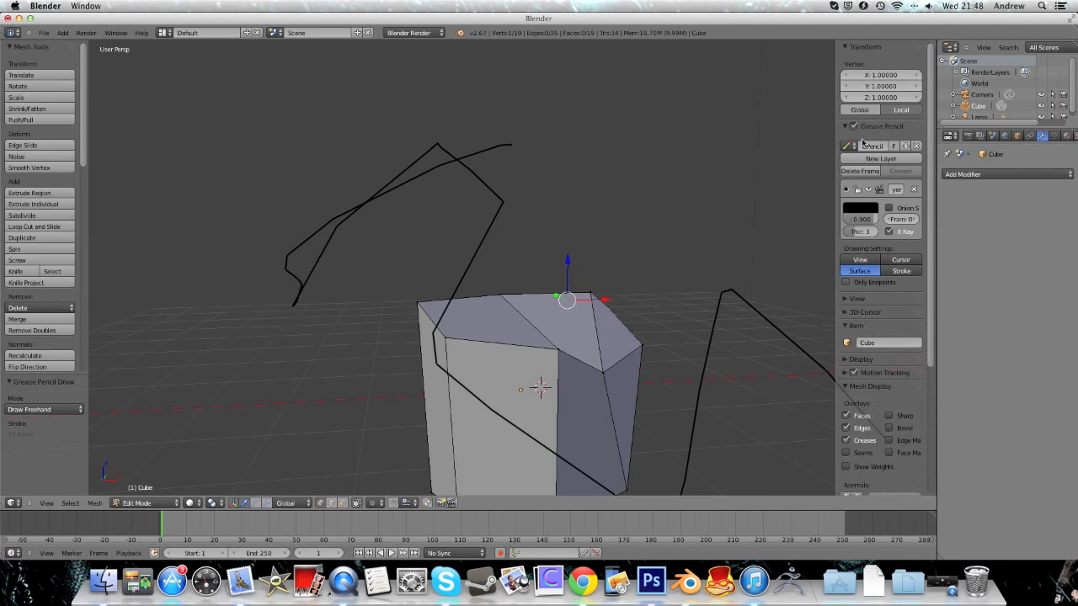
left_click(872, 326)
left_click(874, 366)
left_click(873, 47)
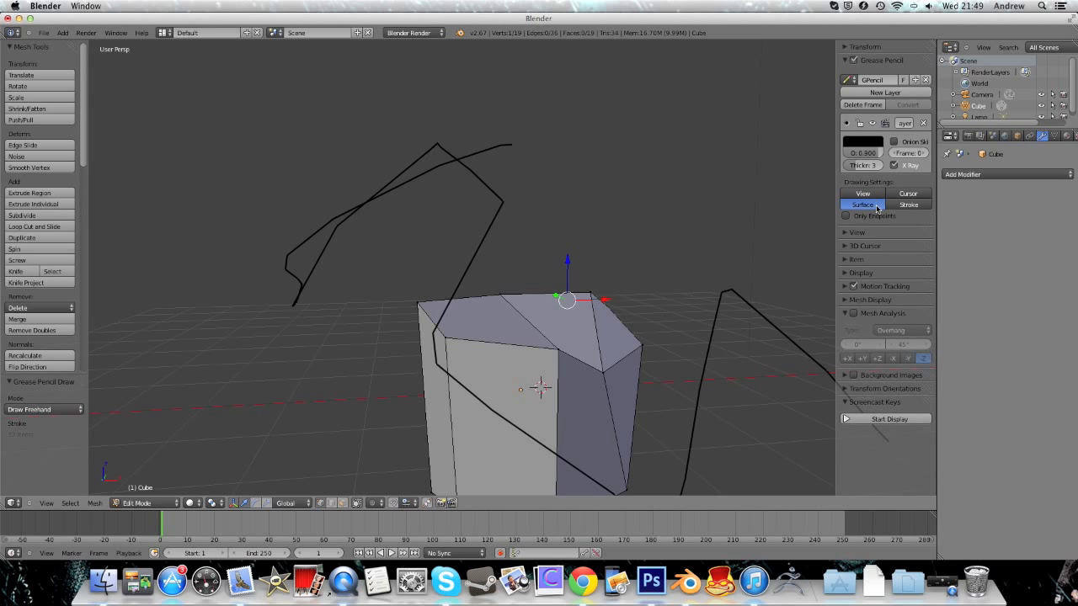
Draw a freehand Grease Pencil stroke on the rock's top facets and inspect how it follows the surface
middle_click_drag(560, 301, 523, 337)
mouse_move(511, 305)
left_mouse_down()
mouse_move(509, 369)
mouse_move(553, 393)
mouse_move(588, 388)
mouse_move(613, 283)
mouse_move(535, 251)
mouse_move(501, 253)
mouse_move(462, 306)
mouse_move(458, 331)
left_mouse_up()
mouse_move(519, 417)
middle_mouse_down()
mouse_move(595, 324)
mouse_move(606, 349)
mouse_move(591, 363)
mouse_move(605, 308)
middle_mouse_up()
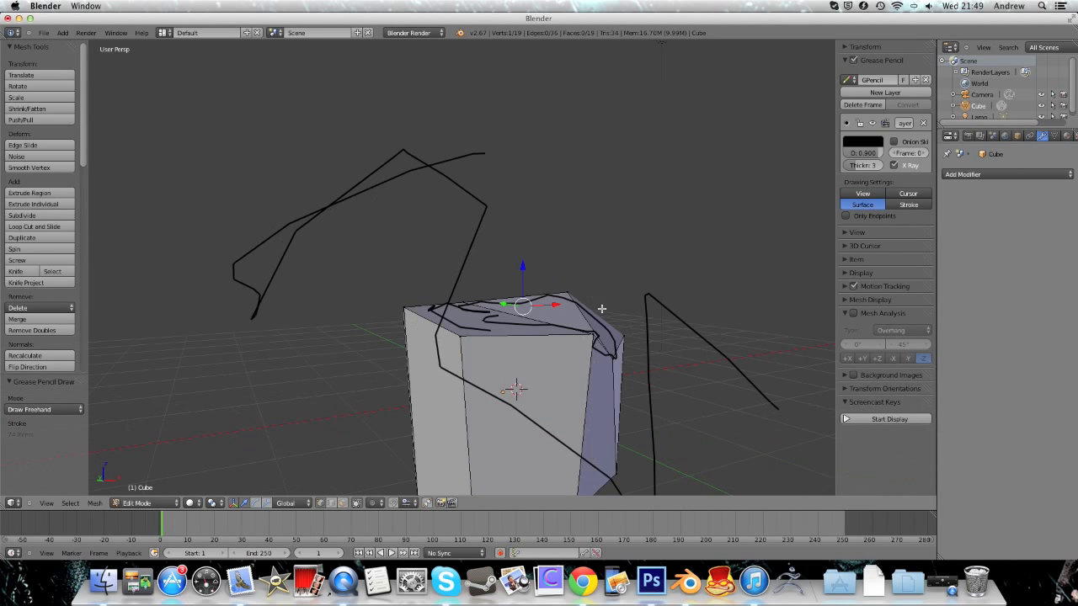
mouse_move(505, 227)
middle_mouse_down()
mouse_move(476, 244)
mouse_move(605, 208)
middle_mouse_up()
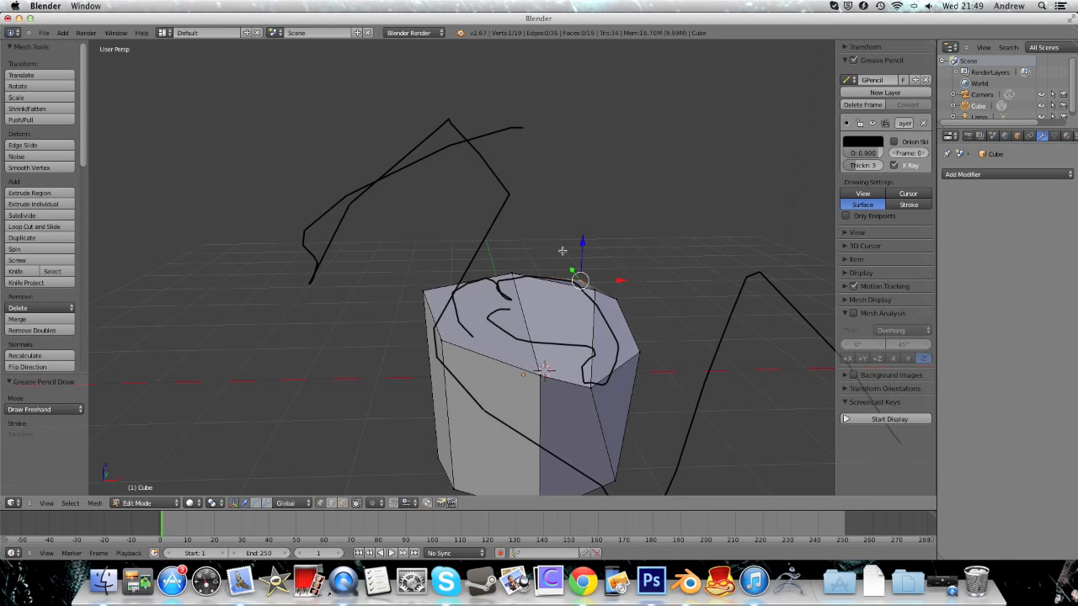
Change the Grease Pencil drawing setting to View and scribble large loops over and around the rock
left_click(852, 195)
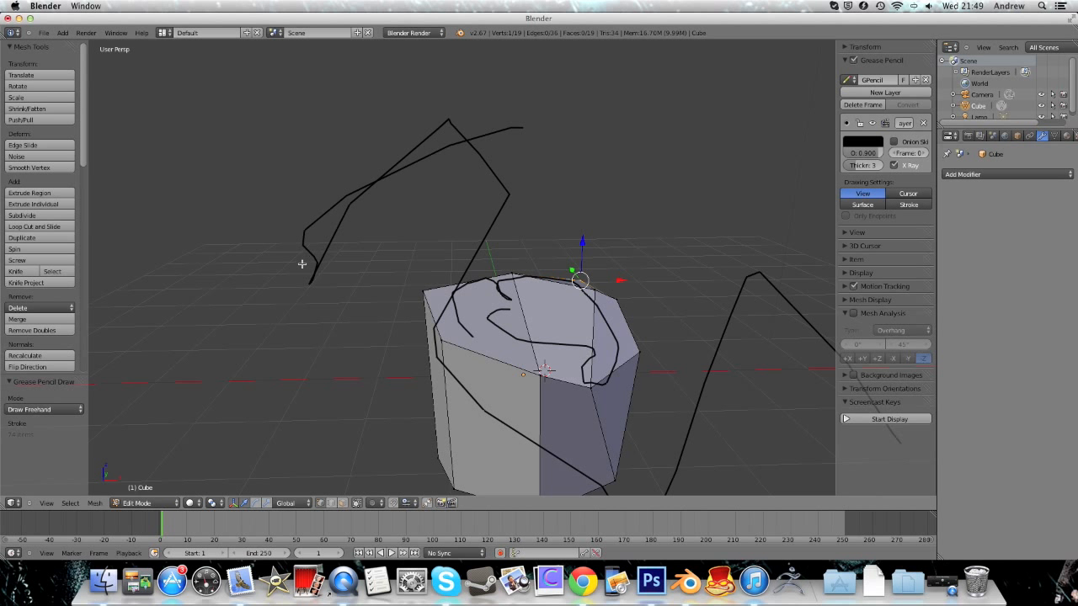
mouse_move(493, 158)
left_mouse_down()
mouse_move(326, 217)
mouse_move(370, 446)
mouse_move(640, 197)
mouse_move(755, 259)
mouse_move(566, 417)
mouse_move(678, 252)
mouse_move(647, 229)
left_mouse_up()
mouse_move(669, 231)
middle_mouse_down()
mouse_move(525, 231)
mouse_move(666, 224)
middle_mouse_up()
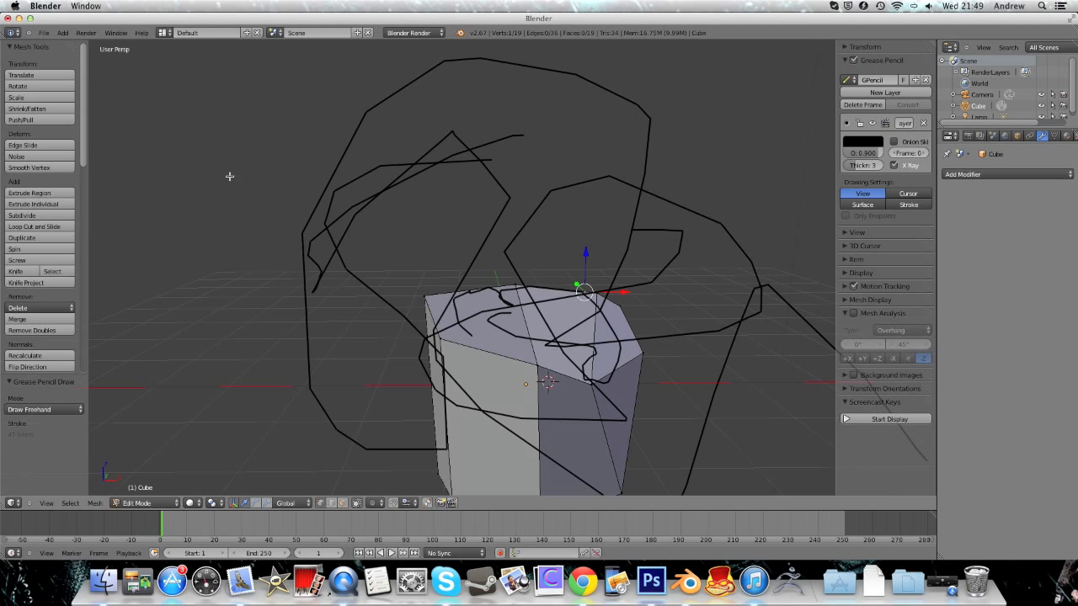
Erase part of a looping stroke with the Grease Pencil eraser, and delete the whole layer of strokes
scroll(66, 310, "down", 6)
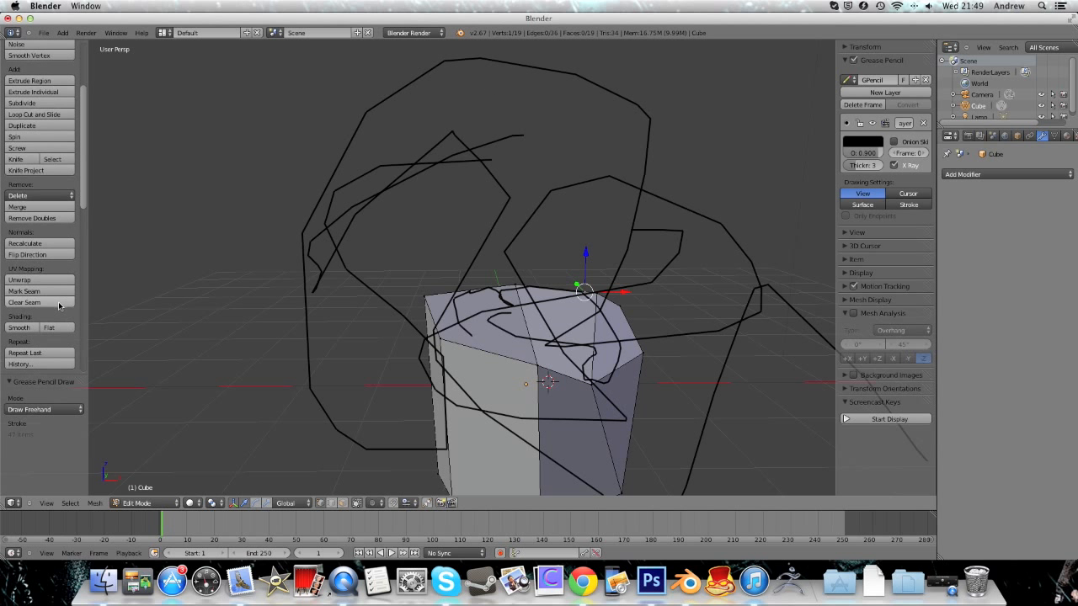
scroll(59, 307, "down", 2)
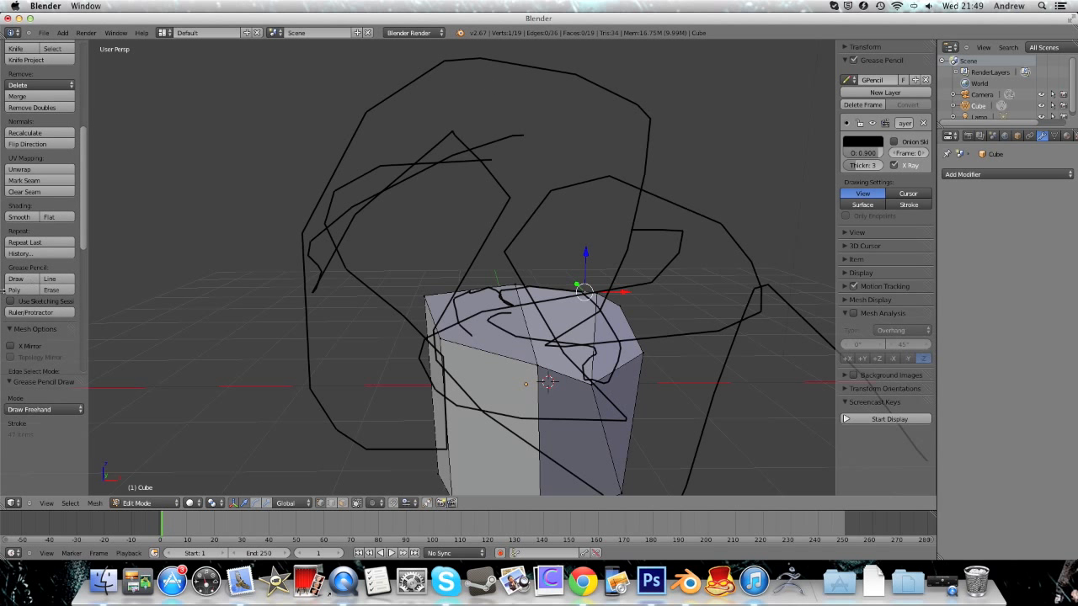
left_click(52, 290)
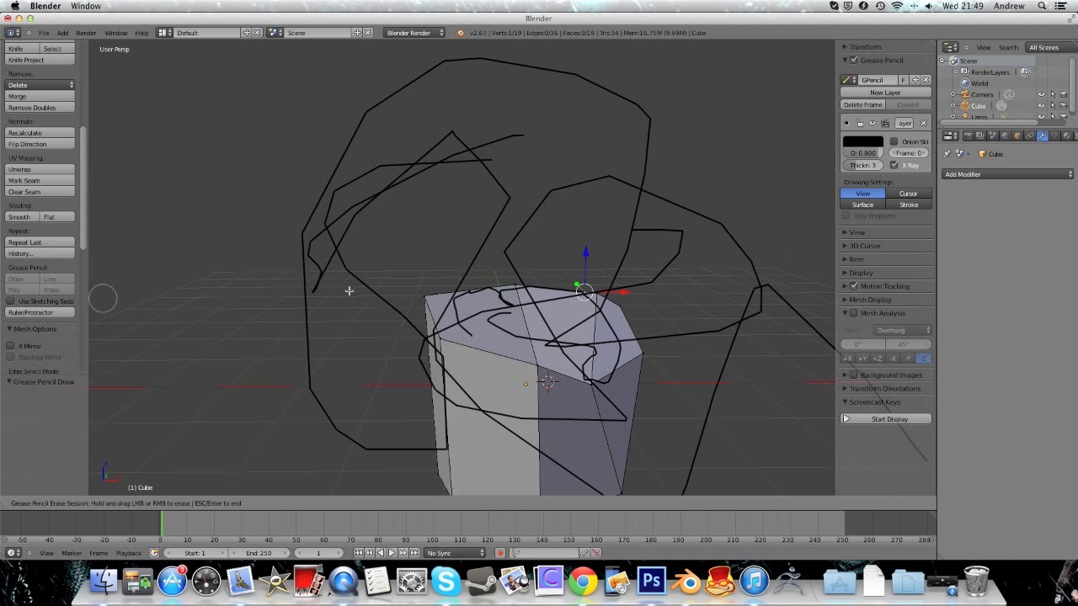
key("Escape")
left_click(386, 171)
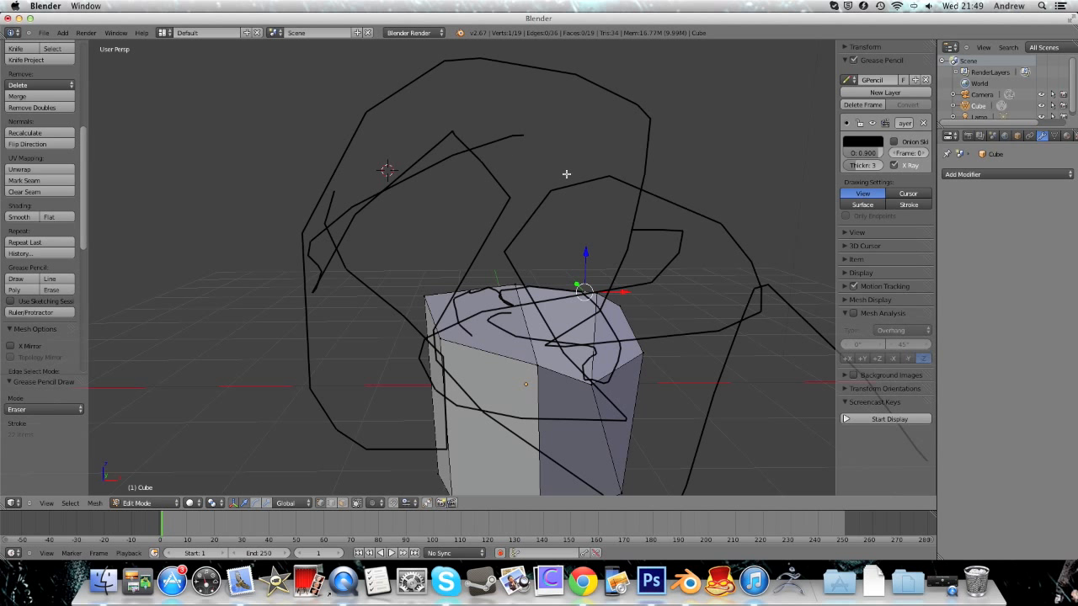
left_click(924, 124)
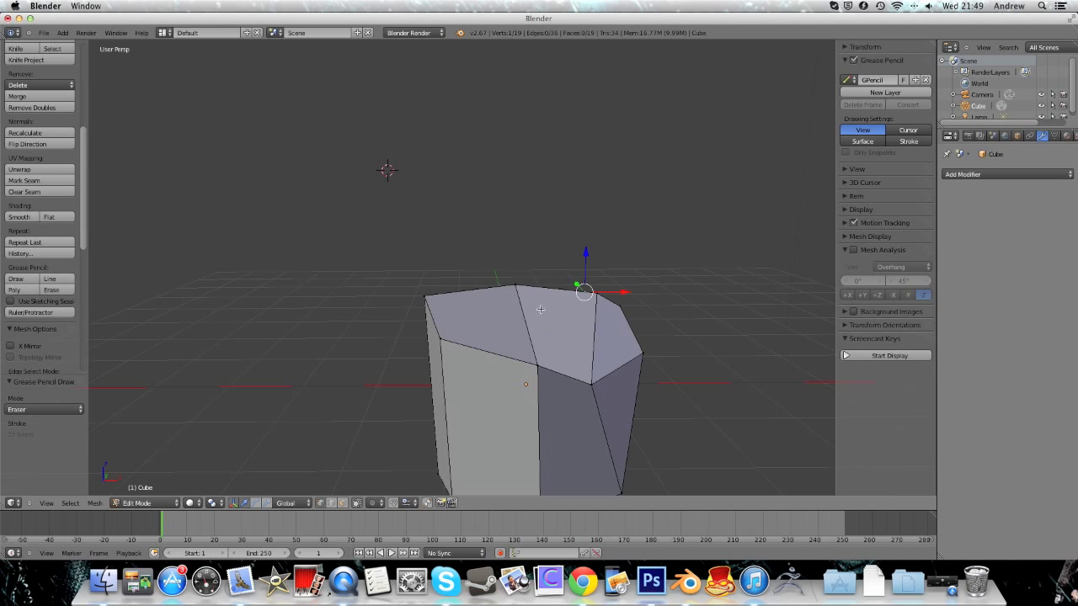
Set Grease Pencil drawing to Cursor, draw a wavy stroke down over the rock, and inspect it from several angles
left_click(909, 131)
mouse_move(535, 307)
left_mouse_down()
mouse_move(520, 307)
mouse_move(498, 414)
mouse_move(548, 437)
left_mouse_up()
mouse_move(603, 389)
middle_mouse_down()
mouse_move(610, 360)
mouse_move(531, 358)
middle_mouse_up()
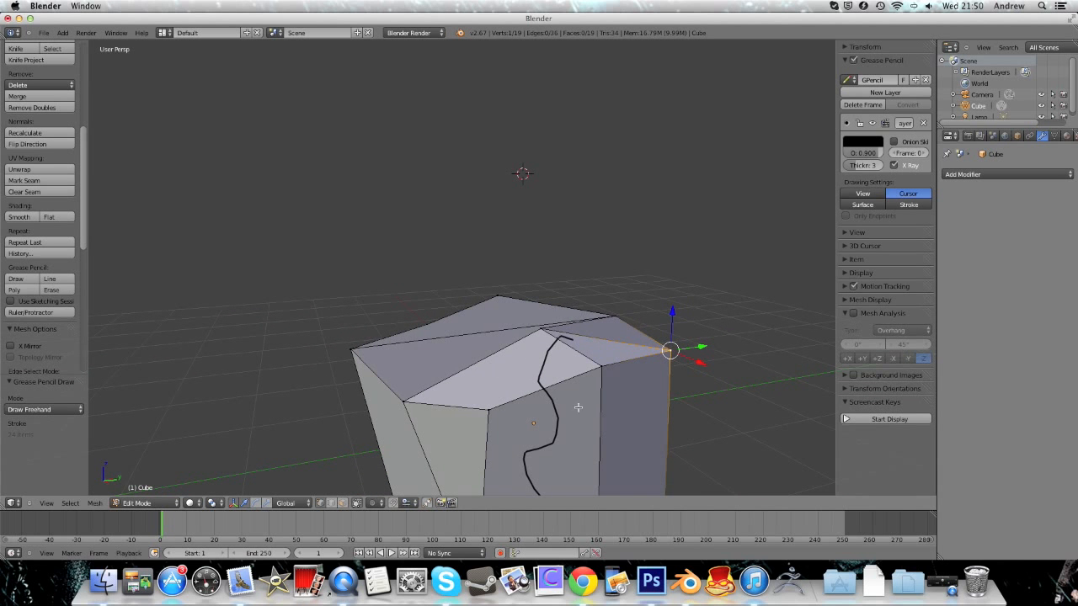
middle_click_drag(475, 333, 443, 332)
mouse_move(494, 296)
middle_mouse_down()
mouse_move(525, 323)
mouse_move(715, 221)
mouse_move(606, 303)
mouse_move(440, 375)
mouse_move(508, 349)
middle_mouse_up()
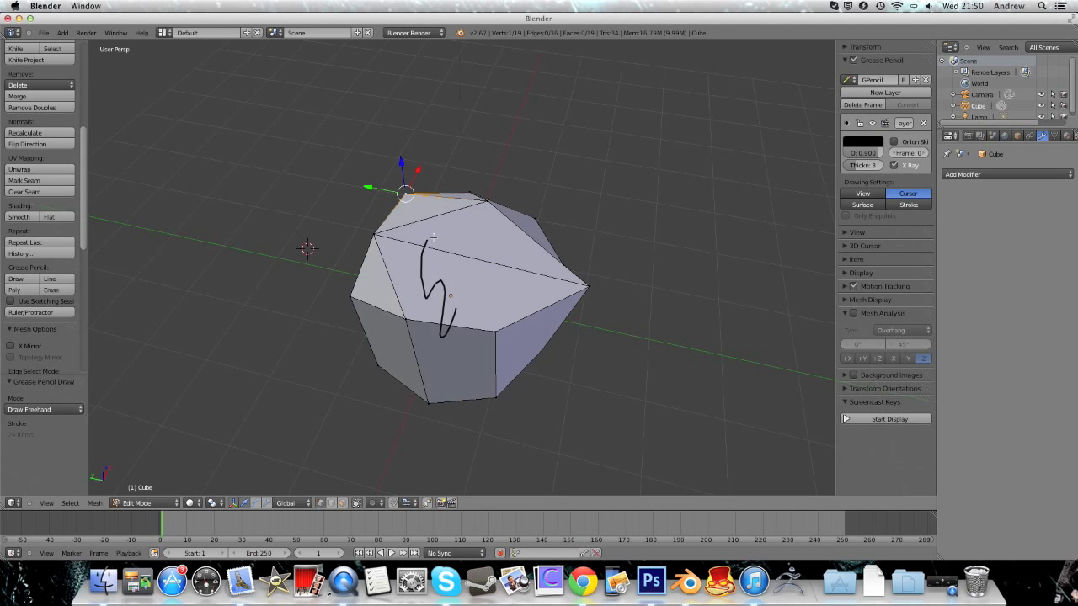
Turn the Grease Pencil layer's X Ray off and on again, and set its stroke thickness to 6
left_click(894, 165)
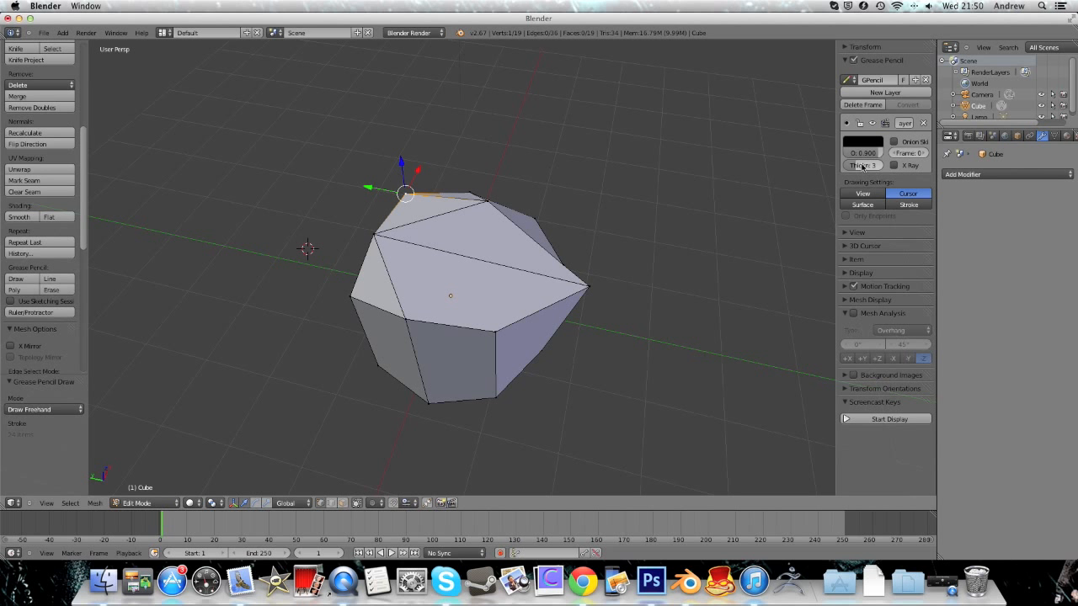
left_click(893, 165)
left_click_drag(860, 167, 870, 169)
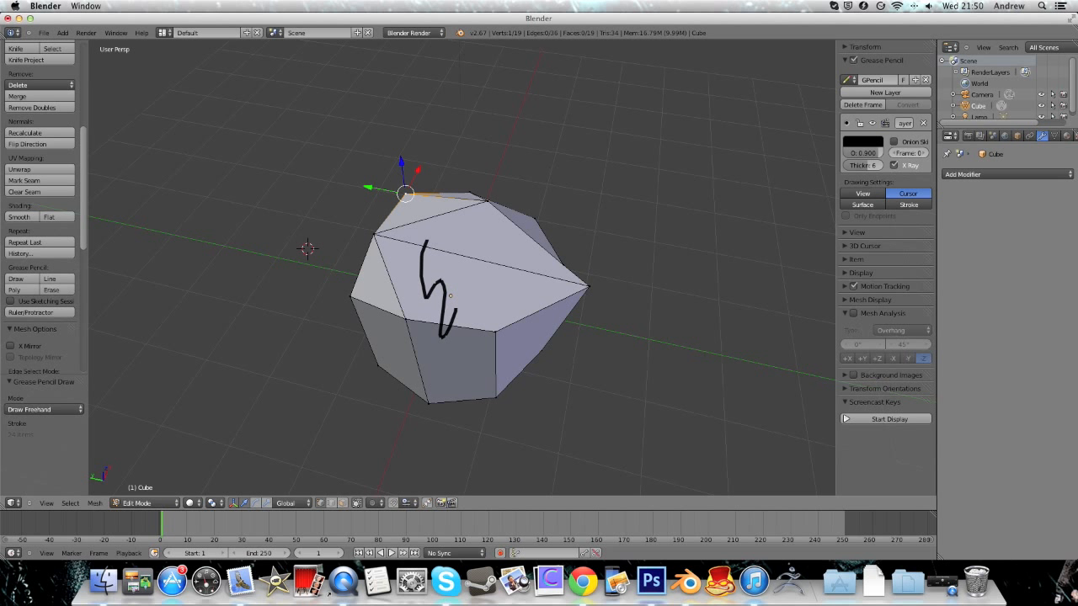
Delete the Grease Pencil layer containing the wavy stroke
left_click(924, 123)
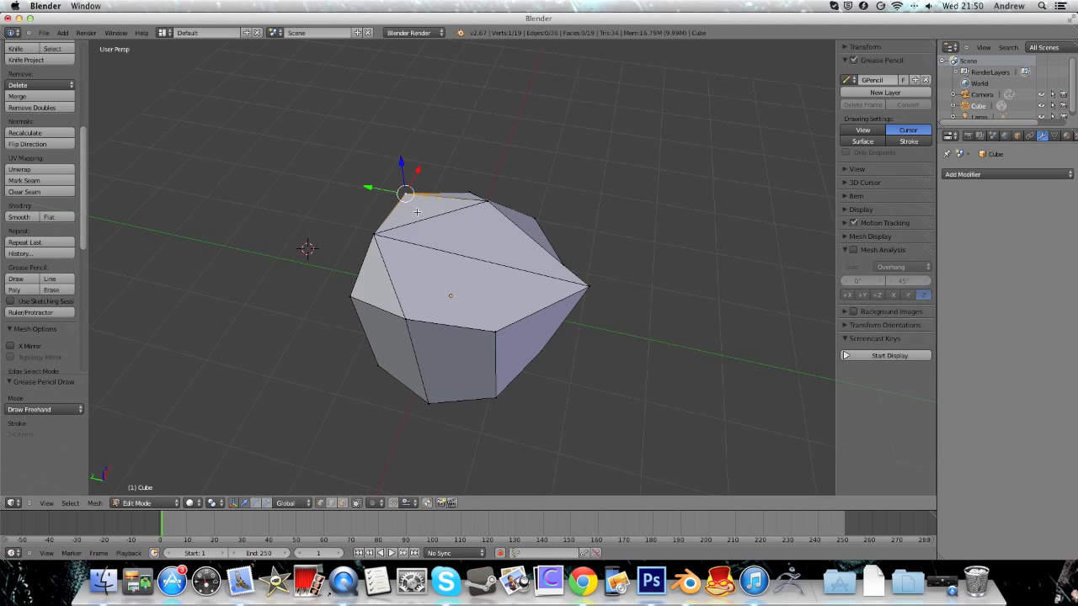
middle_click_drag(416, 212, 346, 197)
middle_click_drag(510, 251, 473, 226, "shift")
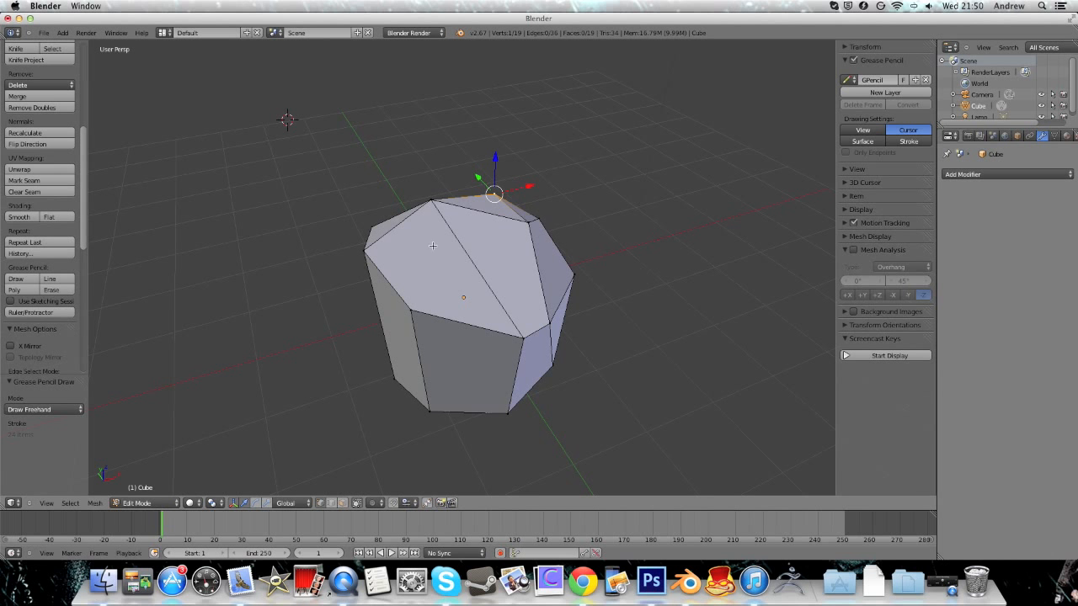
middle_click_drag(536, 277, 493, 261)
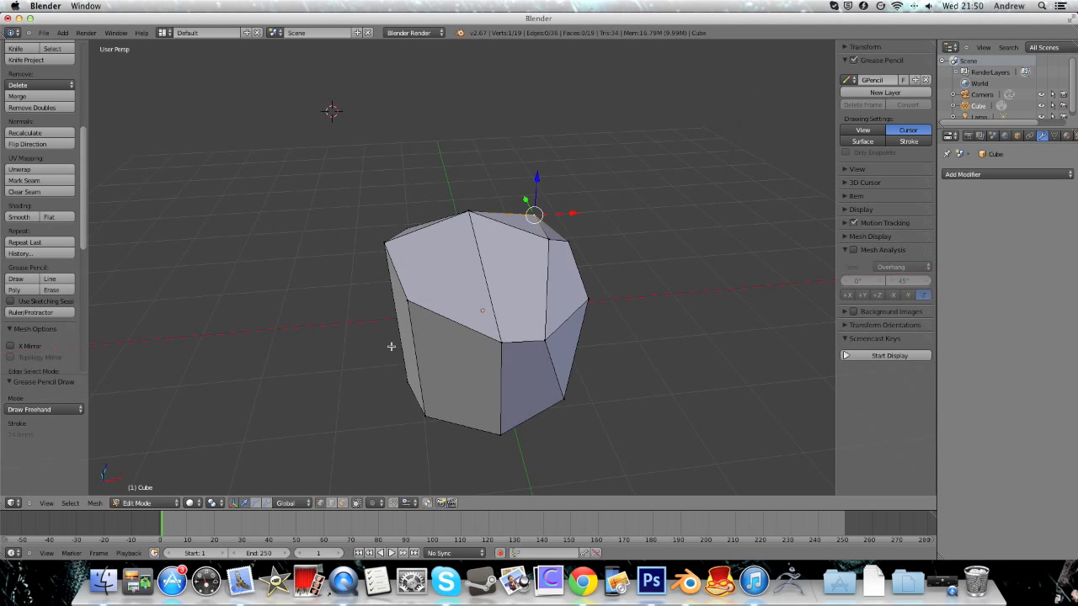
Return to Object Mode and apply smooth shading to the rock
left_click(148, 503)
left_click(145, 488)
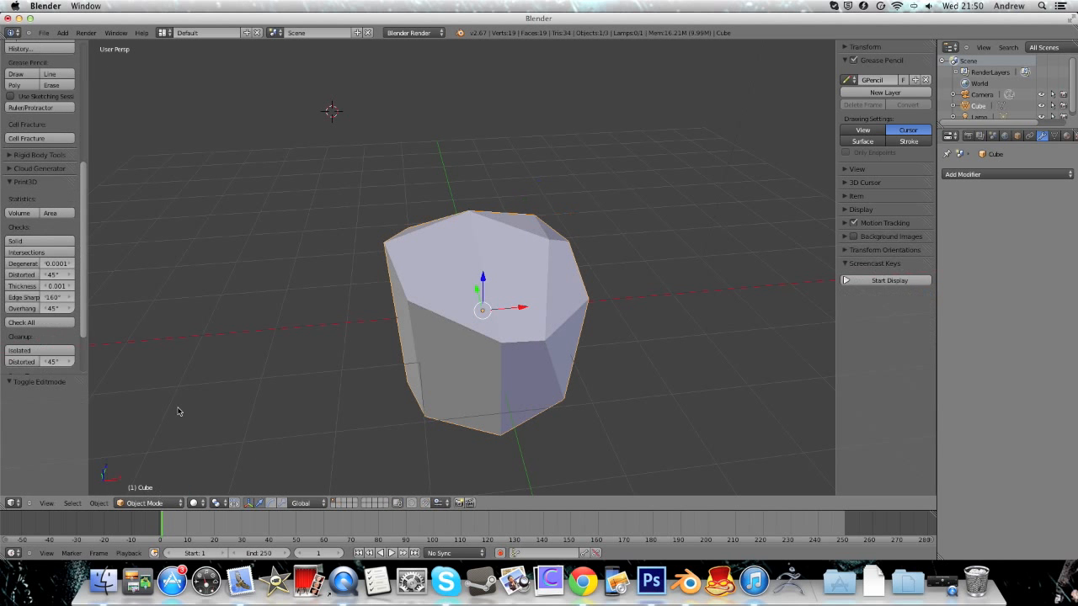
scroll(54, 156, "up", 10)
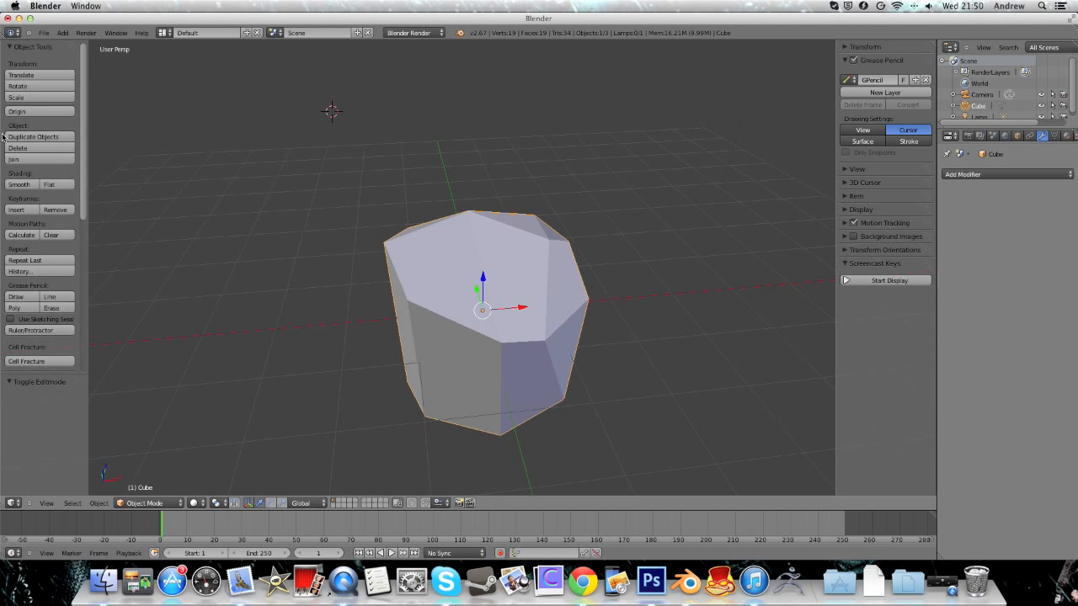
left_click(19, 184)
mouse_move(682, 236)
middle_mouse_down()
mouse_move(578, 187)
mouse_move(597, 344)
mouse_move(523, 257)
mouse_move(598, 307)
middle_mouse_up()
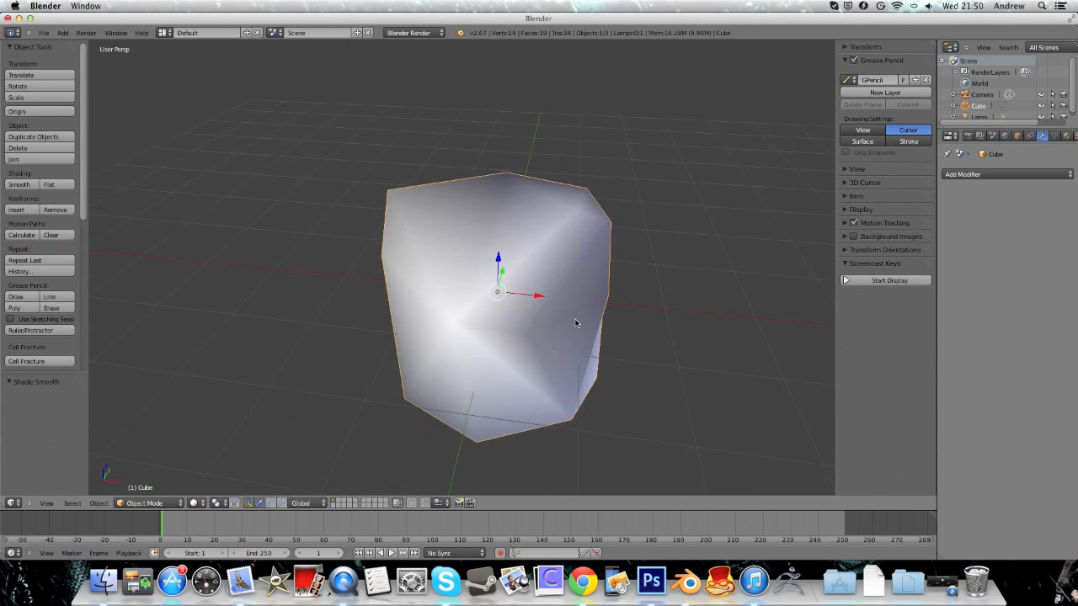
In Edit Mode, display the rock's face normals with a size of 0.70
left_click(147, 503)
left_click(157, 479)
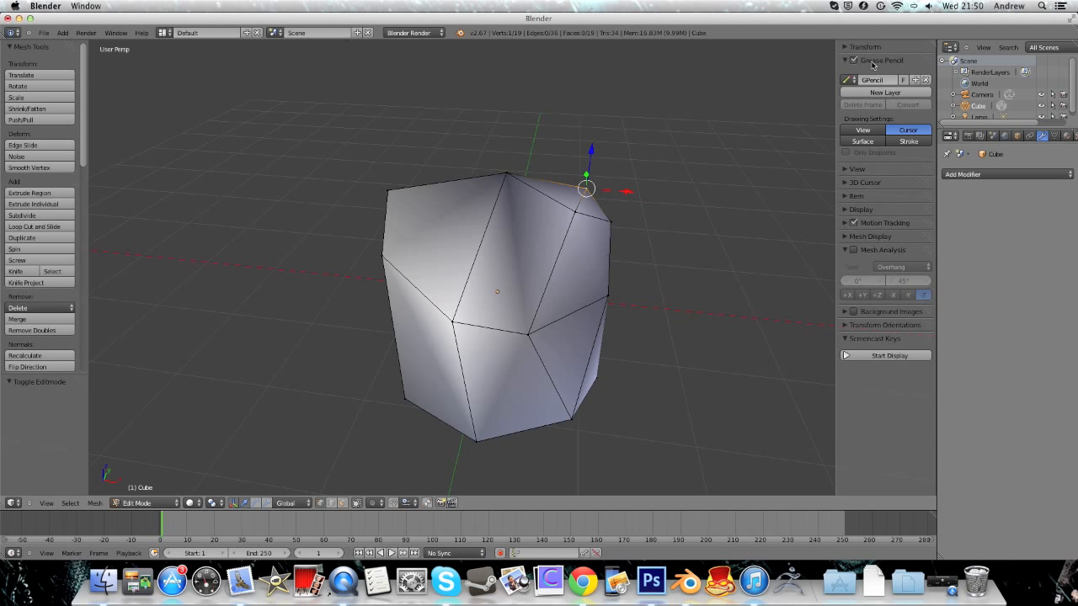
left_click(874, 64)
left_click(888, 140)
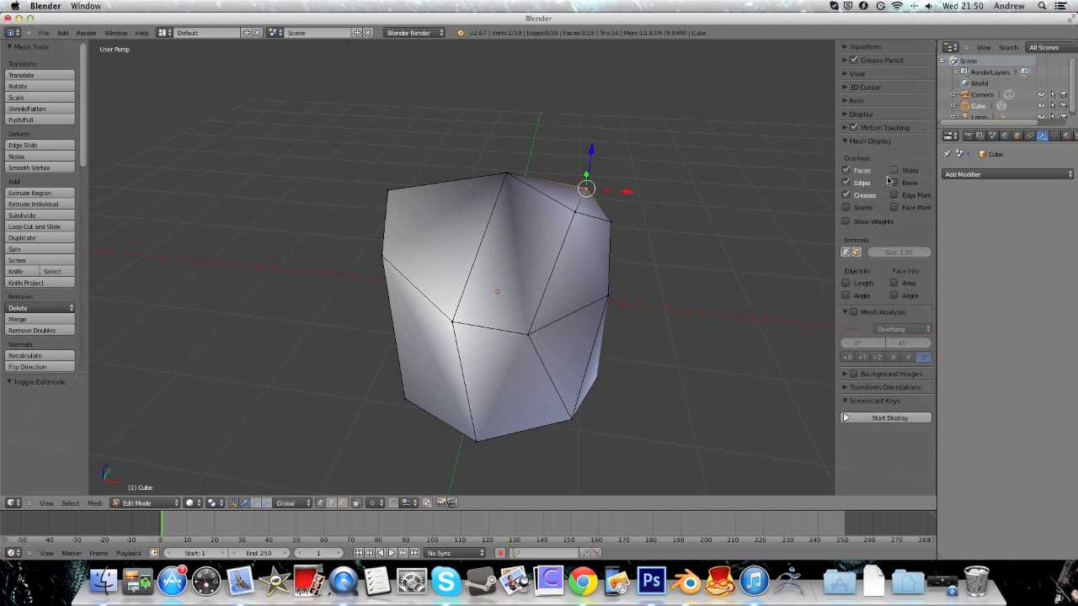
left_click(857, 252)
mouse_move(897, 253)
left_mouse_down()
mouse_move(919, 252)
mouse_move(876, 253)
mouse_move(909, 252)
mouse_move(891, 252)
left_mouse_up()
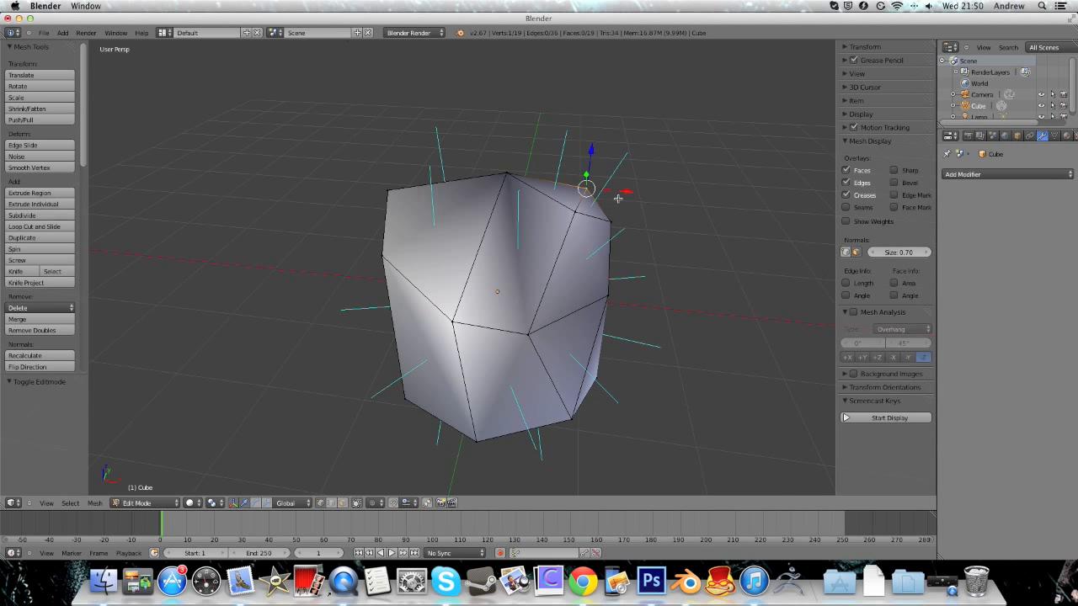
Select the four corner vertices of the sloping face on the rock's upper side and flip its normals
middle_click_drag(631, 192, 406, 275)
right_click(389, 275)
right_click(430, 300, "shift")
right_click(551, 284, "shift")
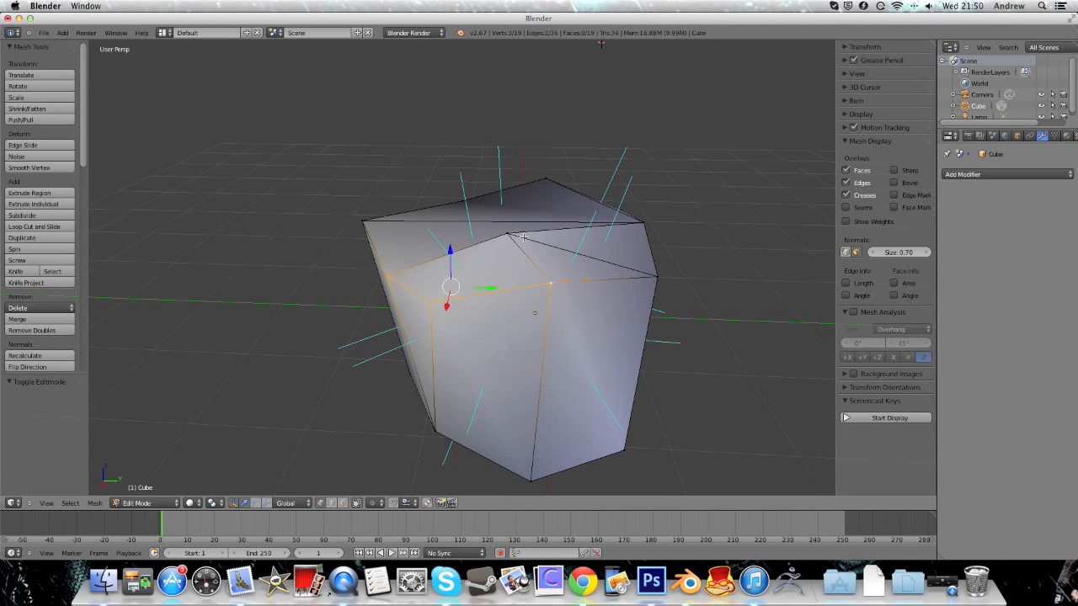
right_click(511, 235, "shift")
key("space")
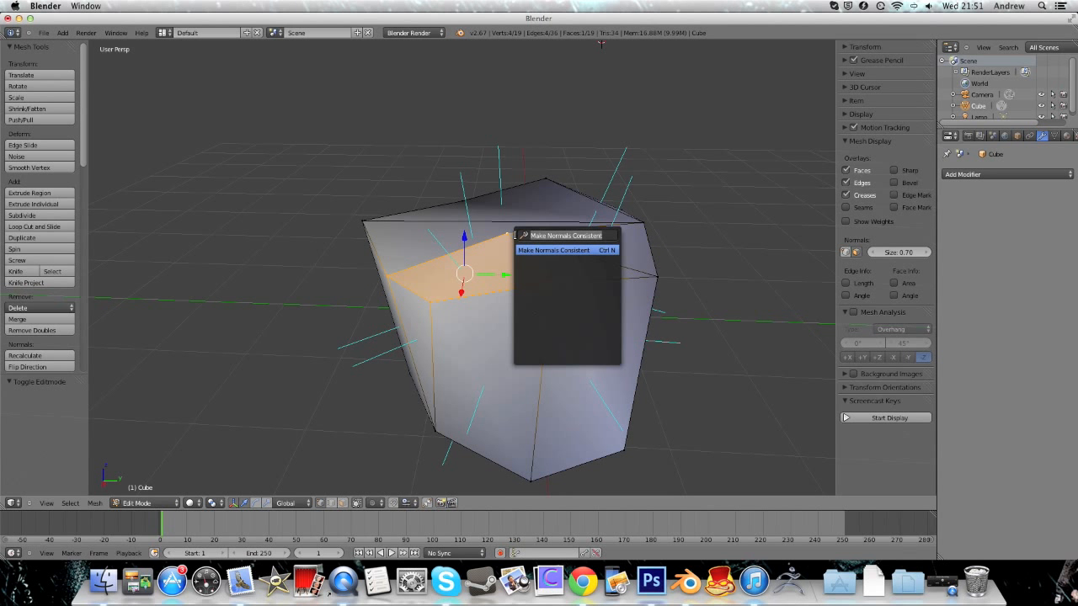
type("flip")
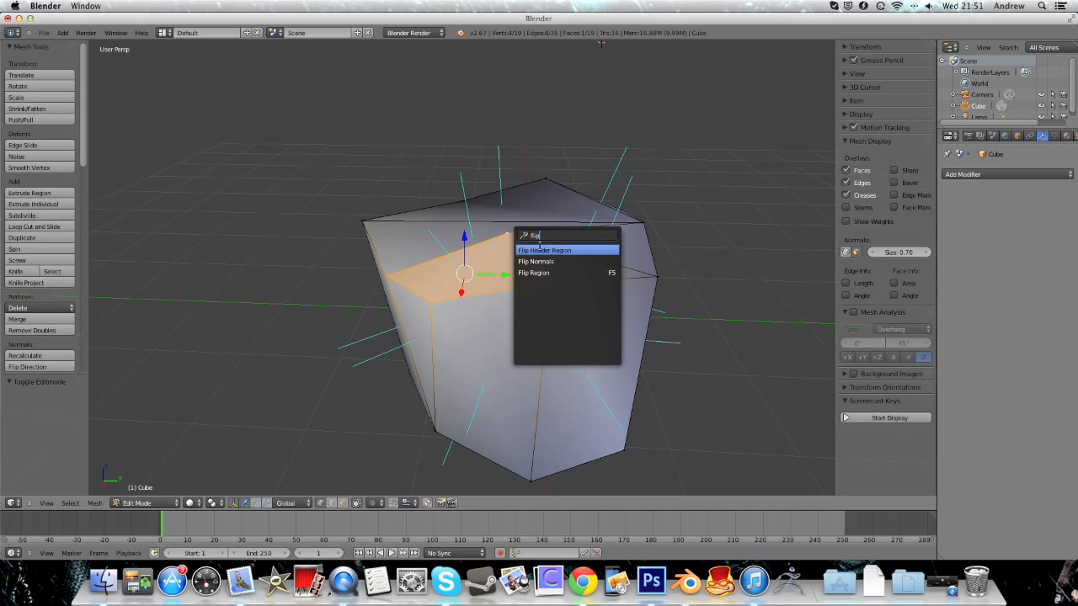
left_click(543, 262)
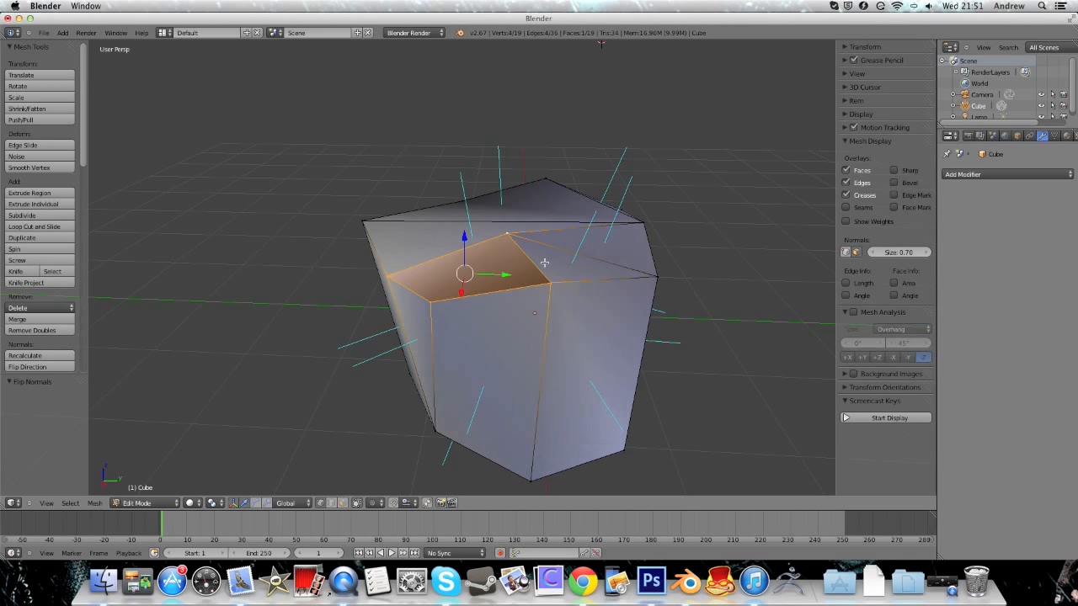
middle_click_drag(428, 278, 516, 275)
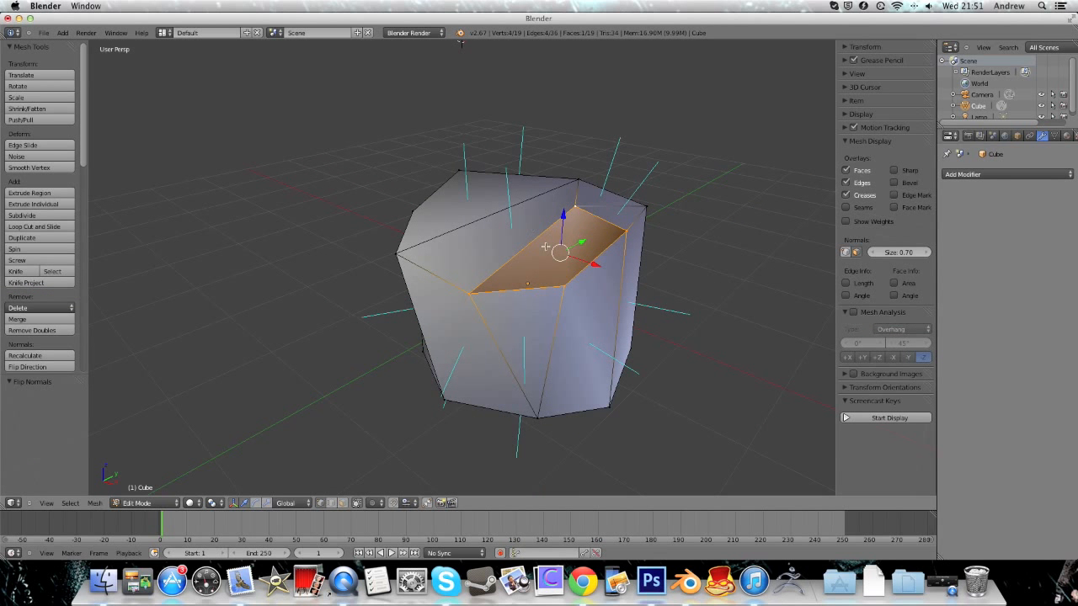
Examine the flipped face's shading in Object Mode from several angles and return to Edit Mode
left_click(143, 503)
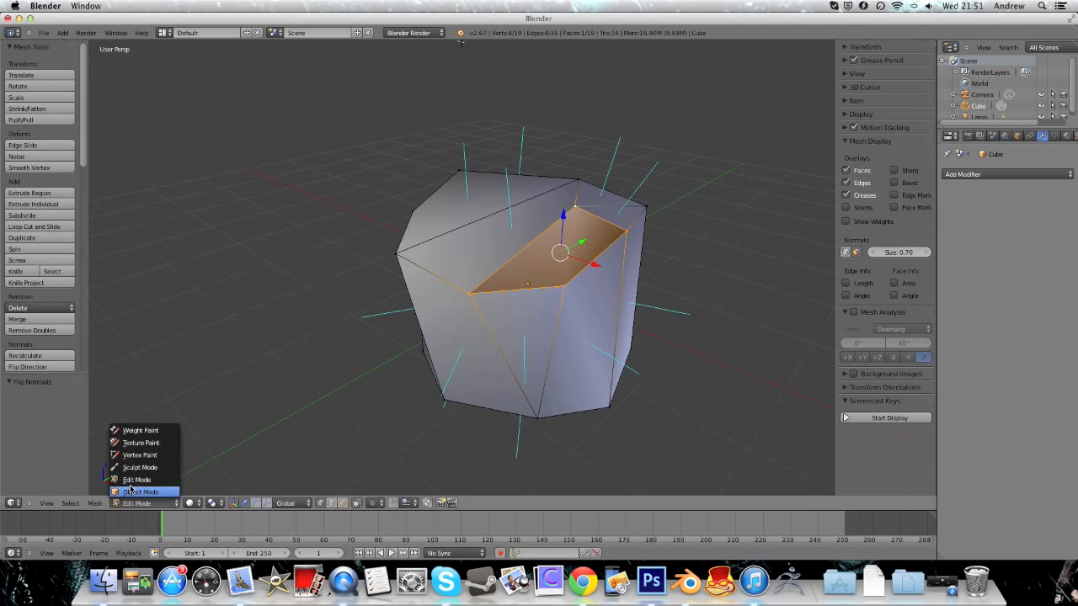
left_click(129, 492)
middle_click_drag(423, 292, 711, 288)
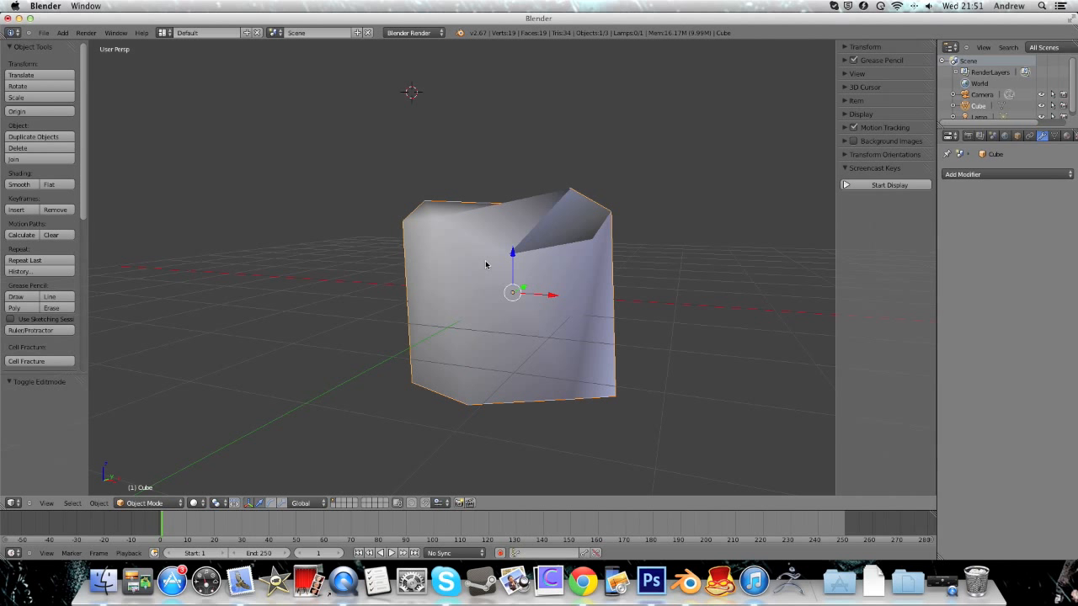
middle_click_drag(556, 248, 473, 236)
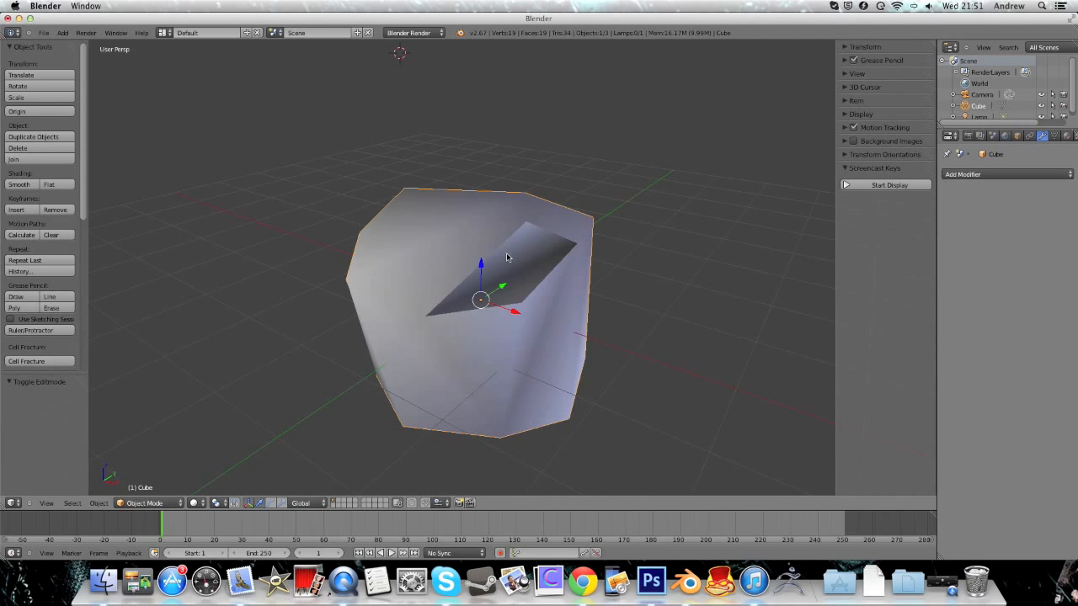
left_click(145, 501)
left_click(157, 478)
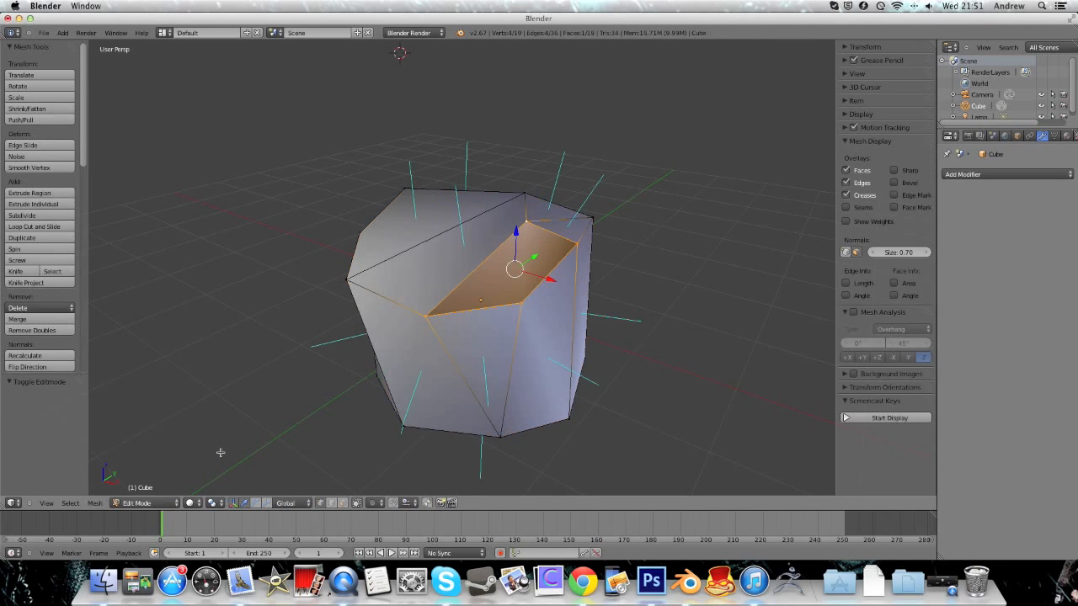
Try to flip the selected face's normals back using the Flip Normals operator
key("b")
key("Escape")
key("space")
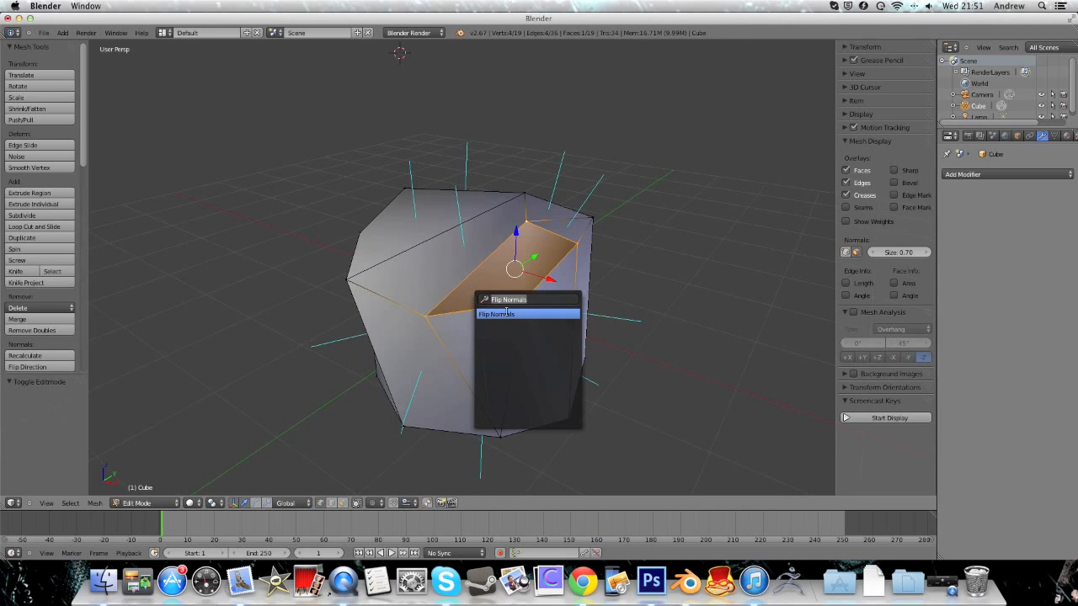
left_click(501, 314)
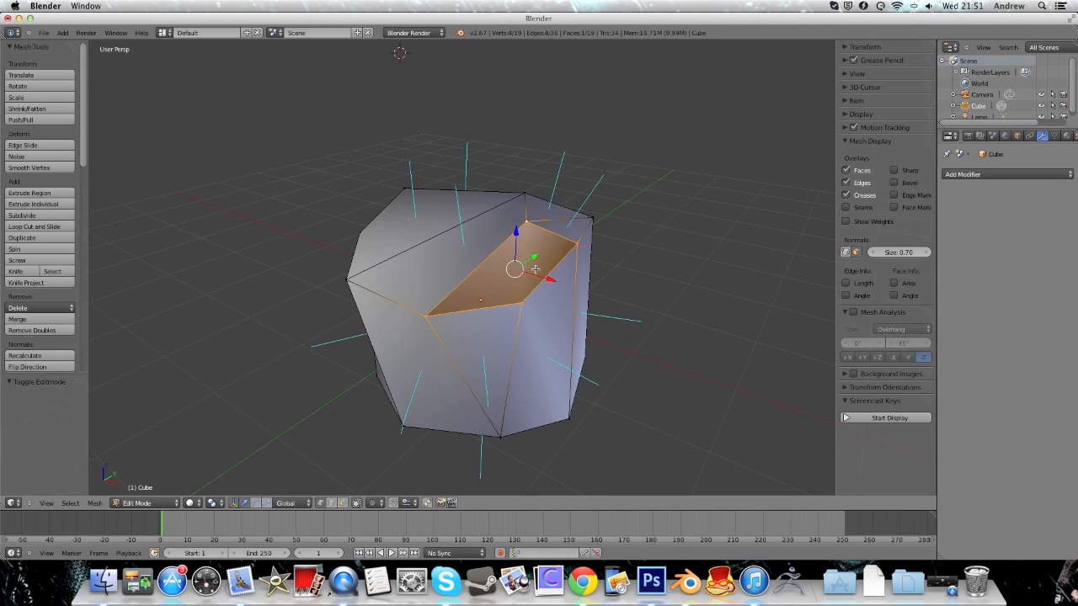
Select the entire rock mesh and make all its normals consistent
key("a")
key("a")
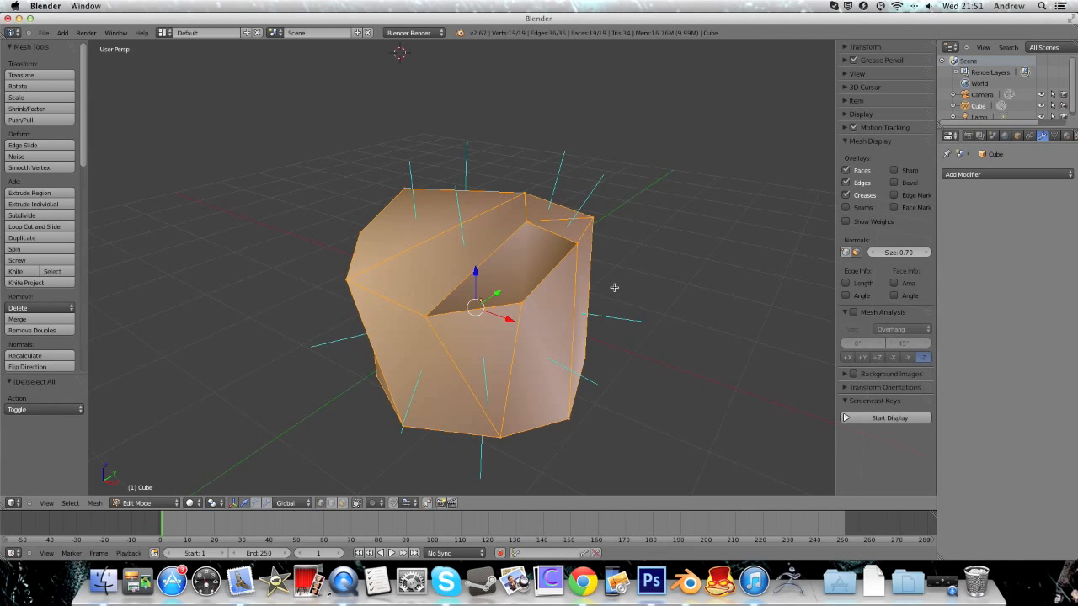
key("space")
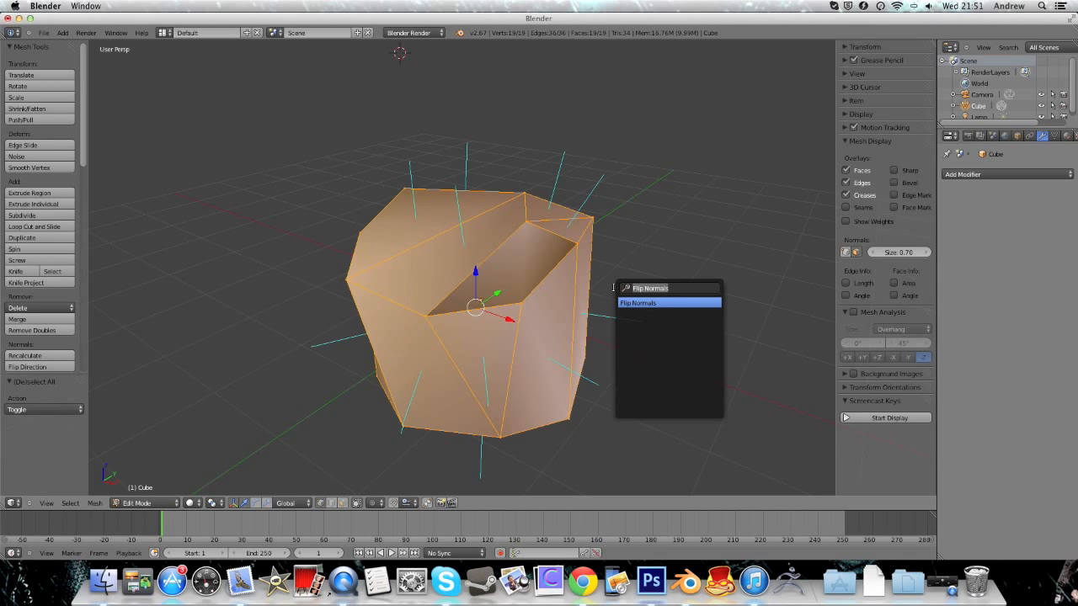
type("make")
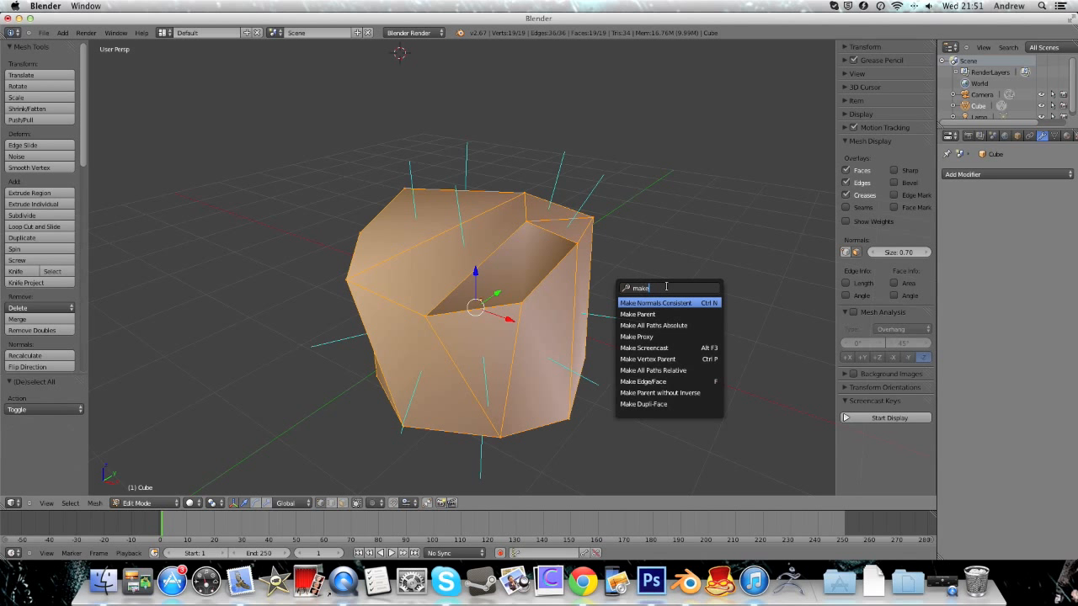
left_click(559, 283)
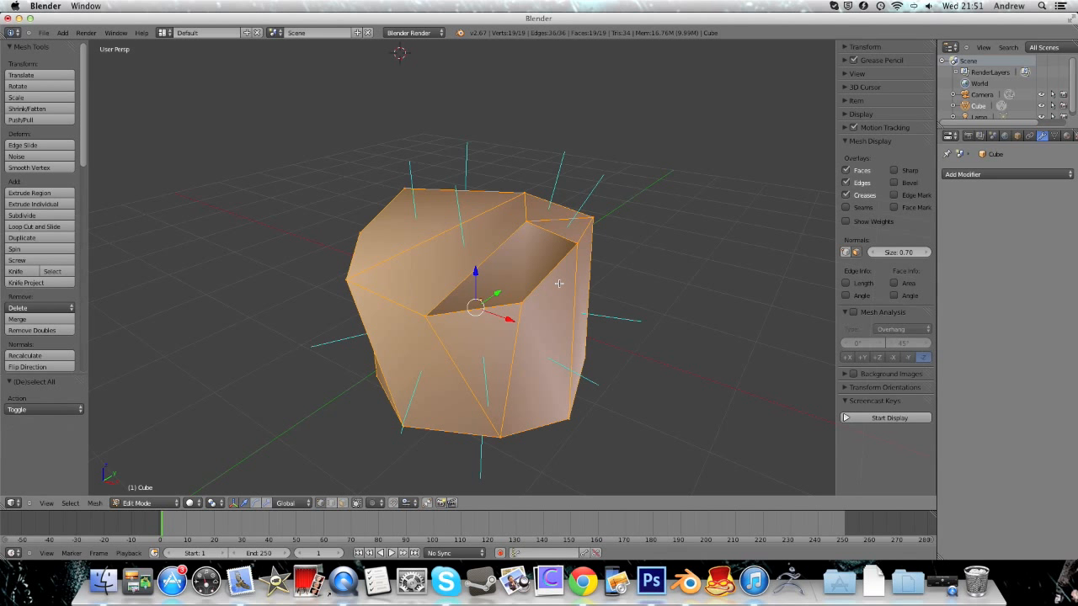
key("ctrl+n")
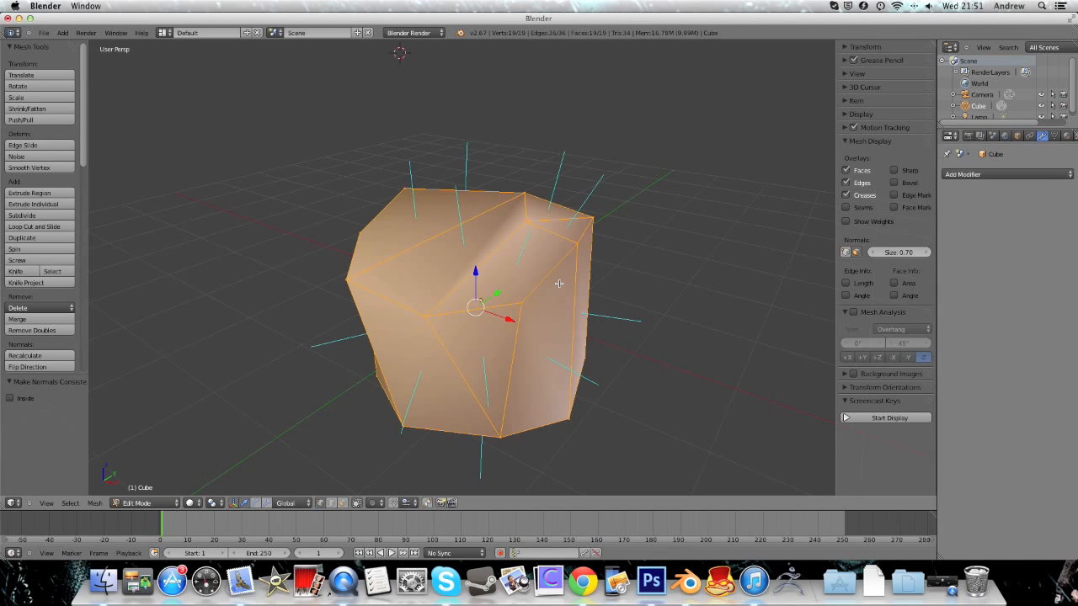
middle_click_drag(579, 189, 602, 190)
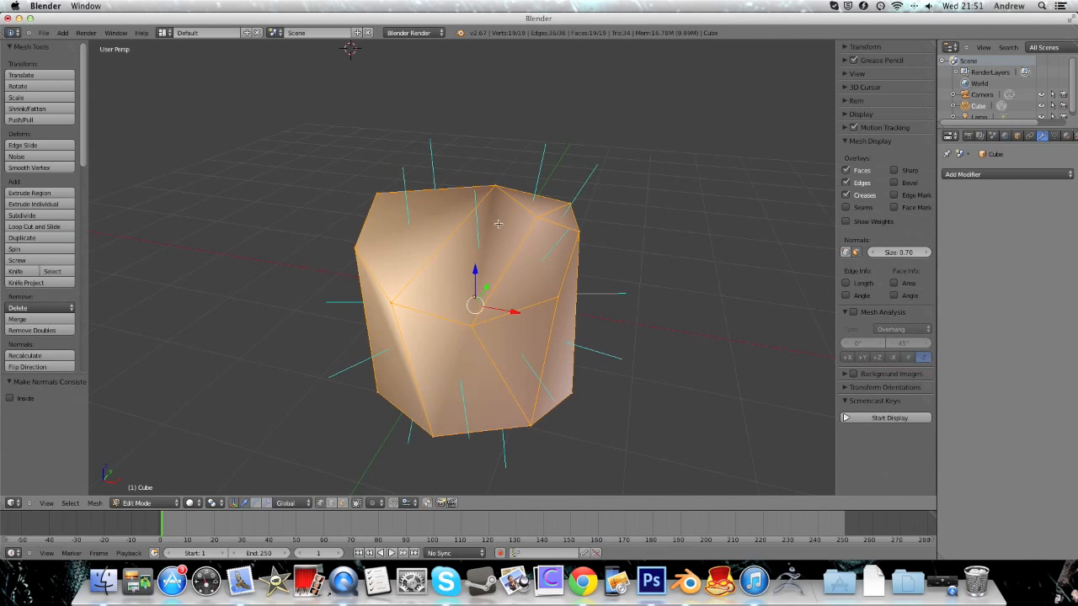
Return to Object Mode and apply flat shading to the rock
left_click(144, 502)
left_click(151, 496)
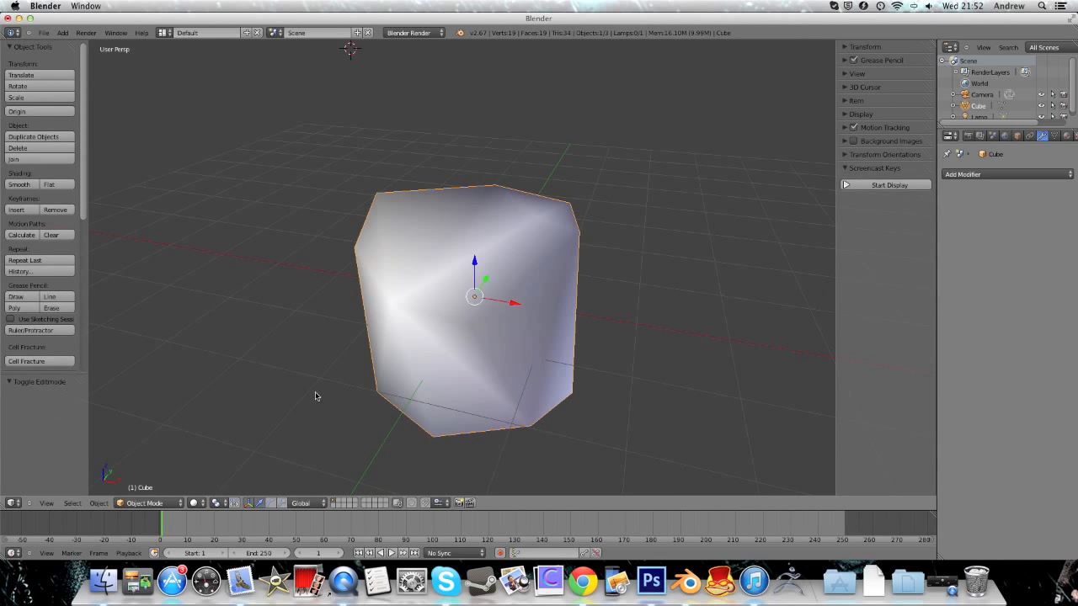
middle_click_drag(635, 190, 446, 226)
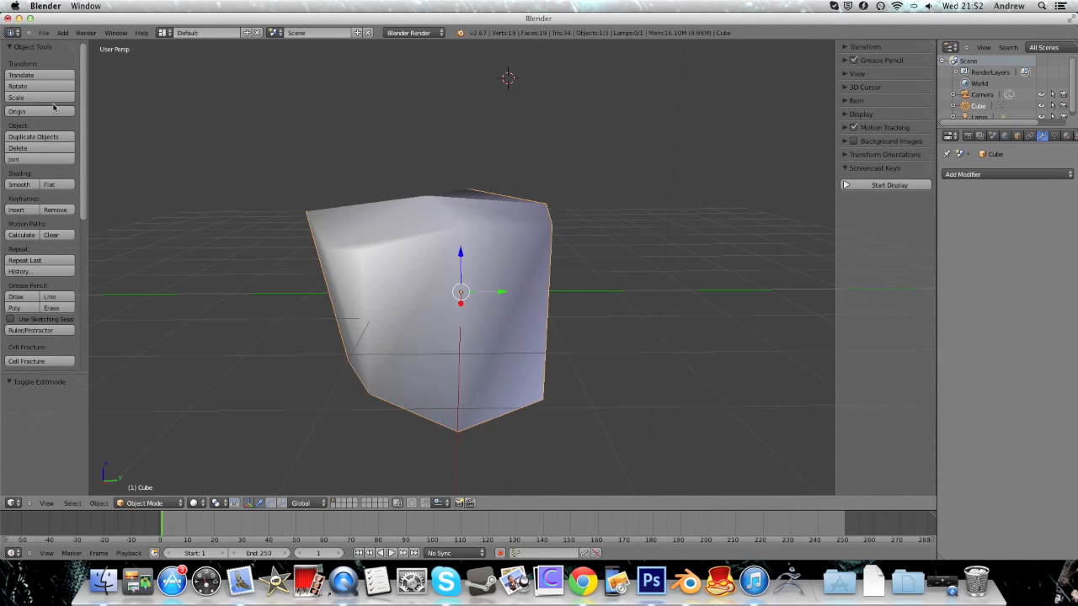
left_click(49, 185)
middle_click_drag(374, 270, 479, 276)
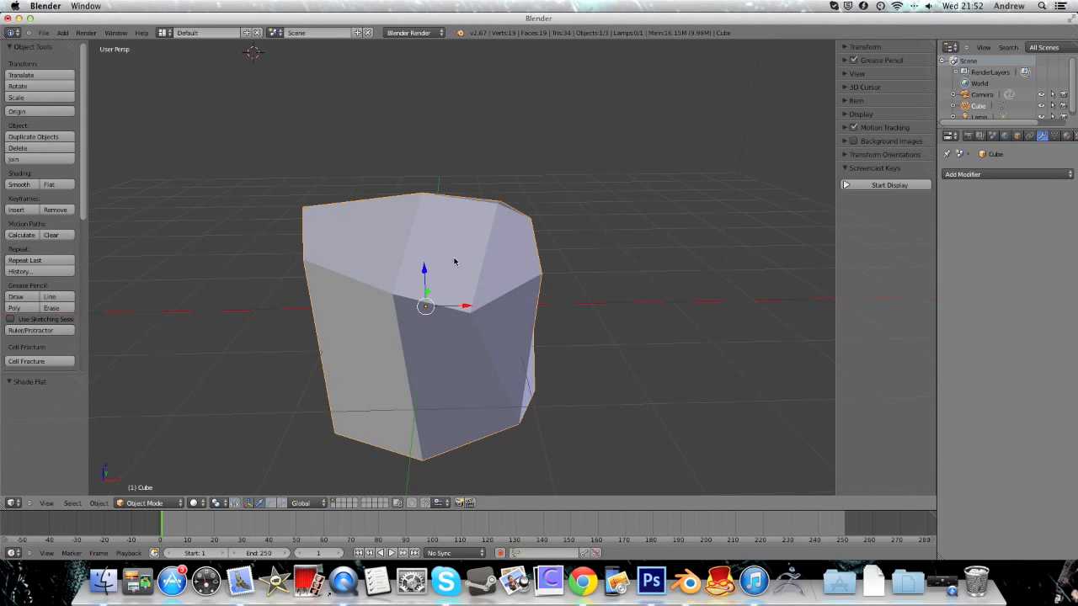